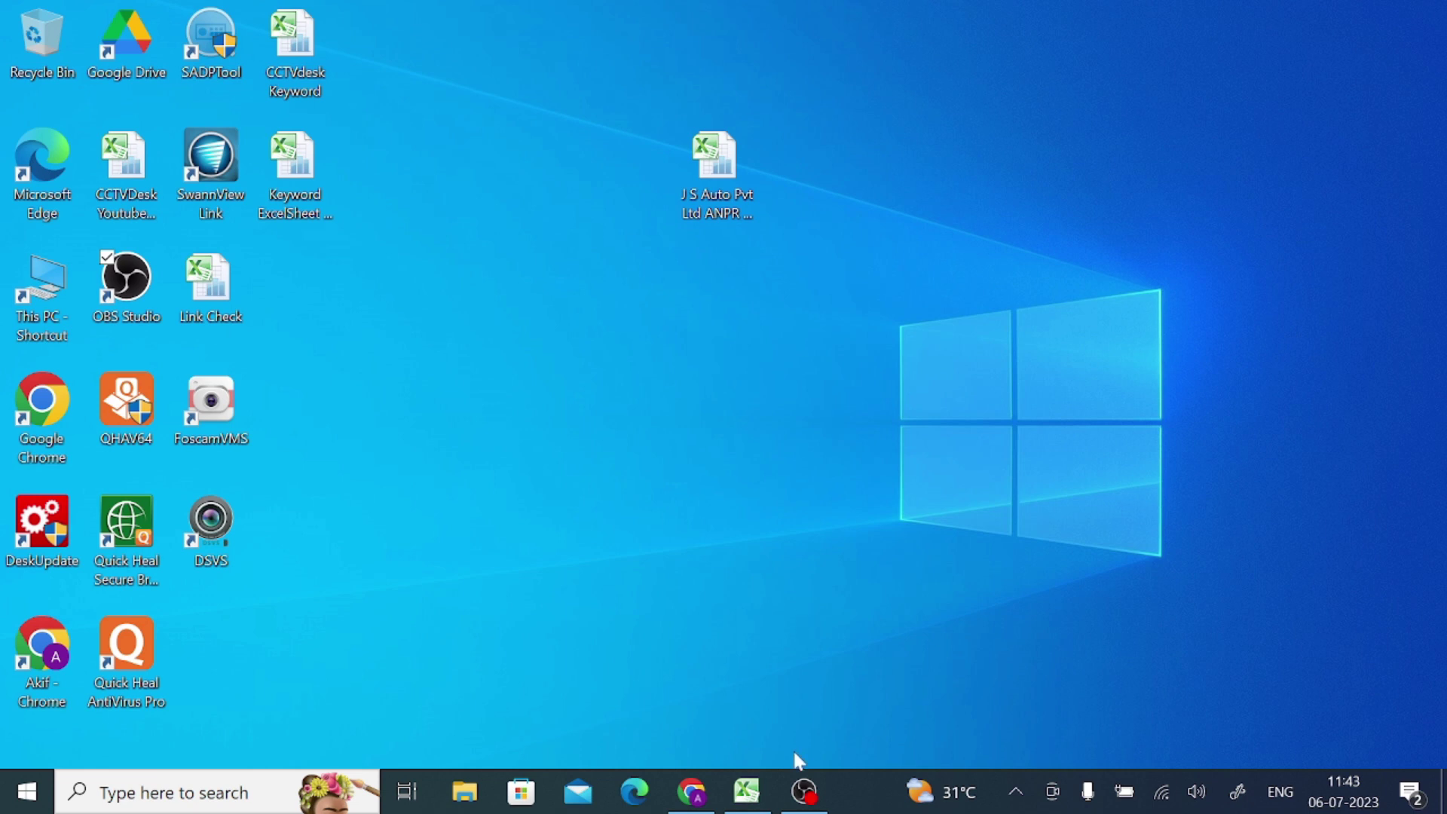
# Search Google for 'paramont cms for pc' in a new Chrome tab
pyautogui.moveTo(748, 791)
pyautogui.click(689, 799)
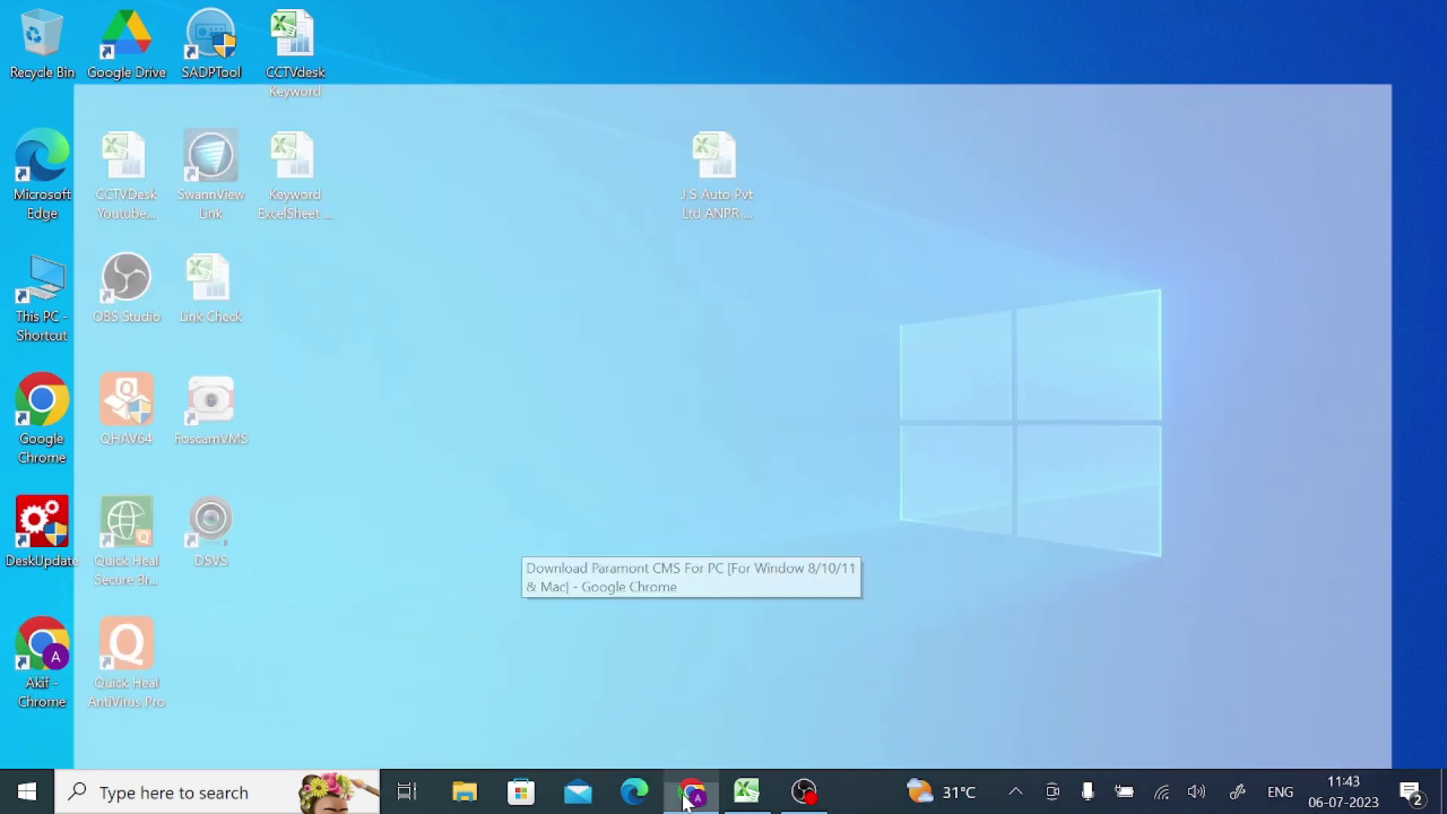
pyautogui.click(304, 20)
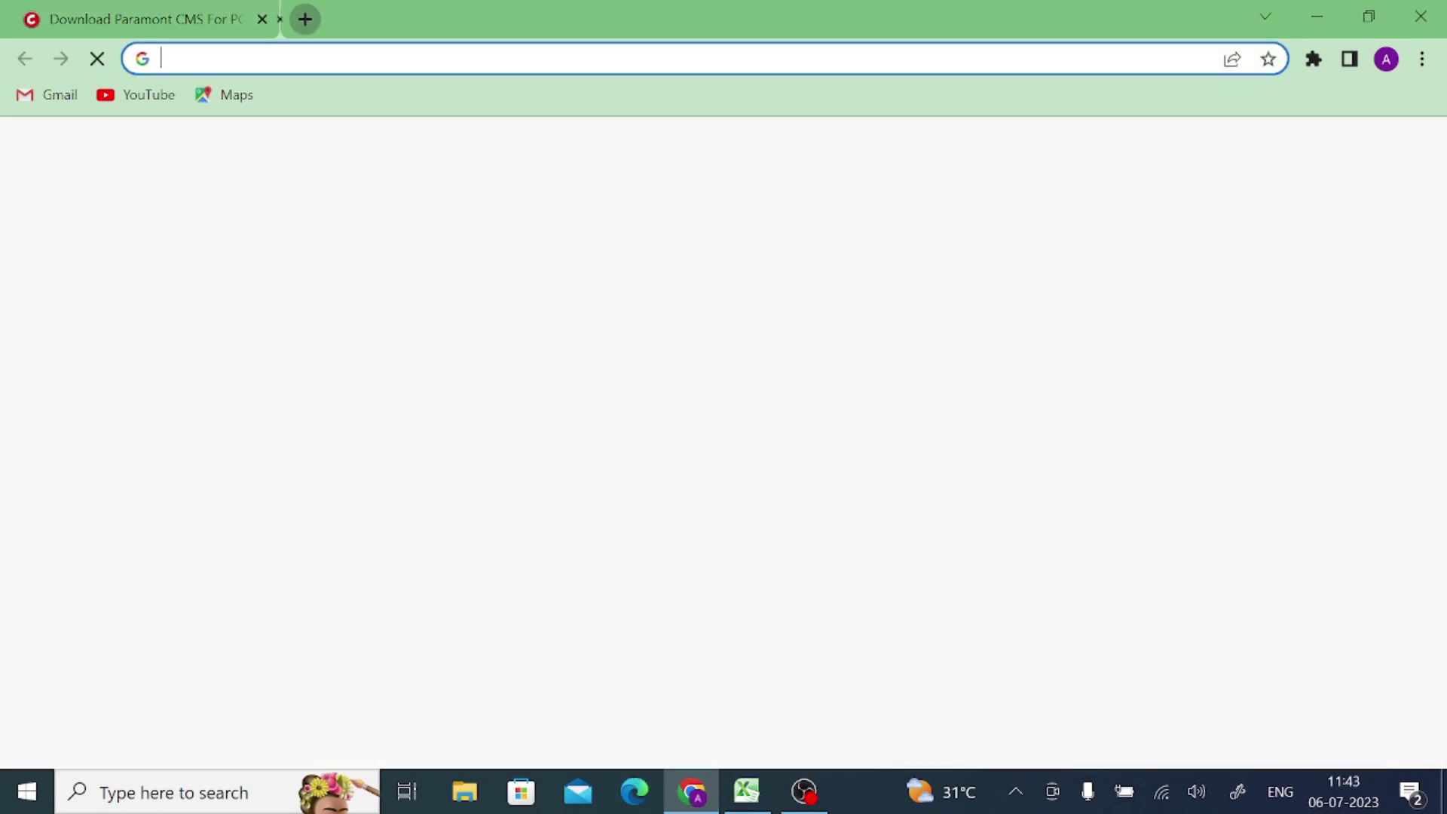
pyautogui.write('pa')
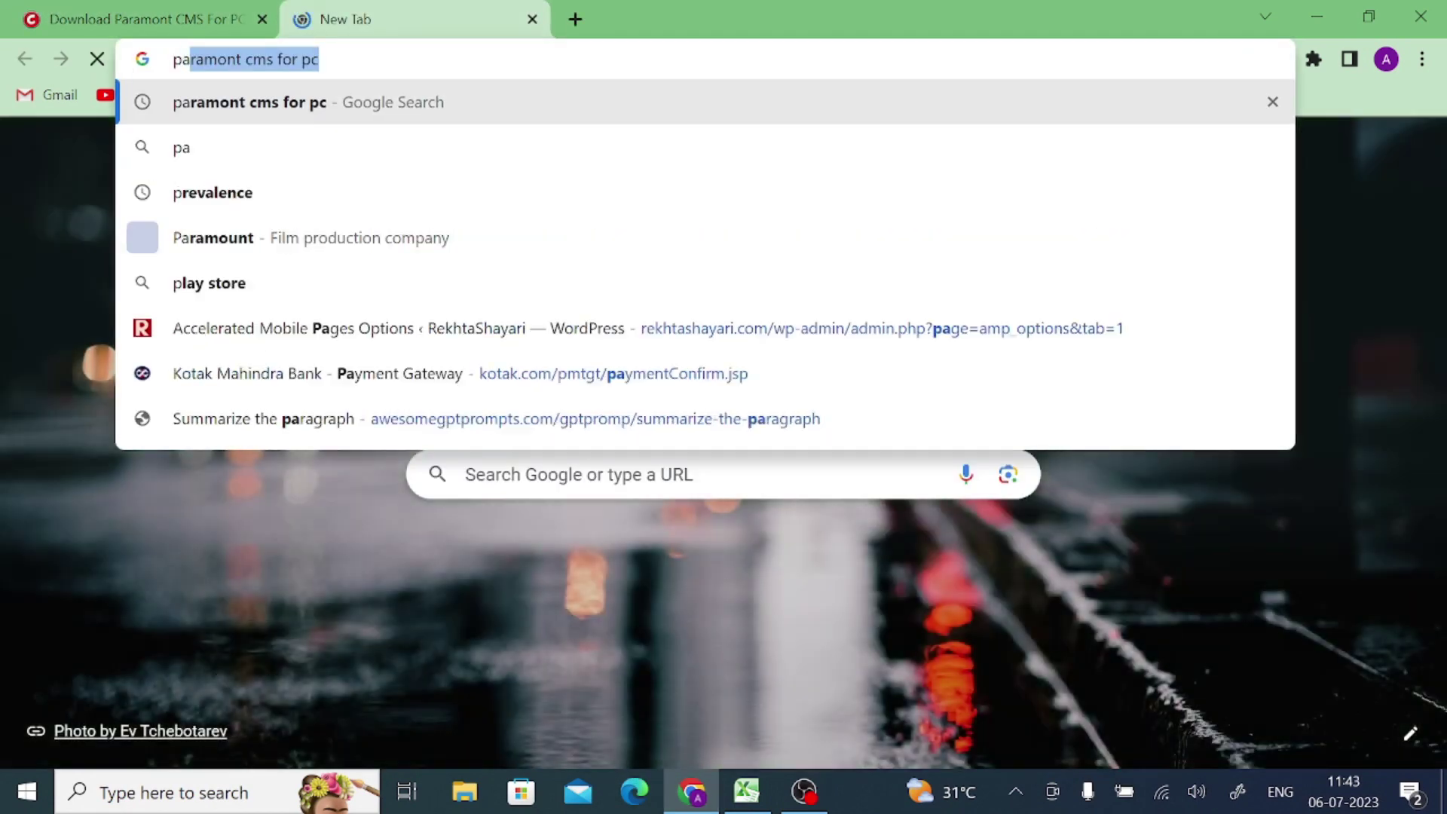
pyautogui.write('ra')
pyautogui.press('Right')
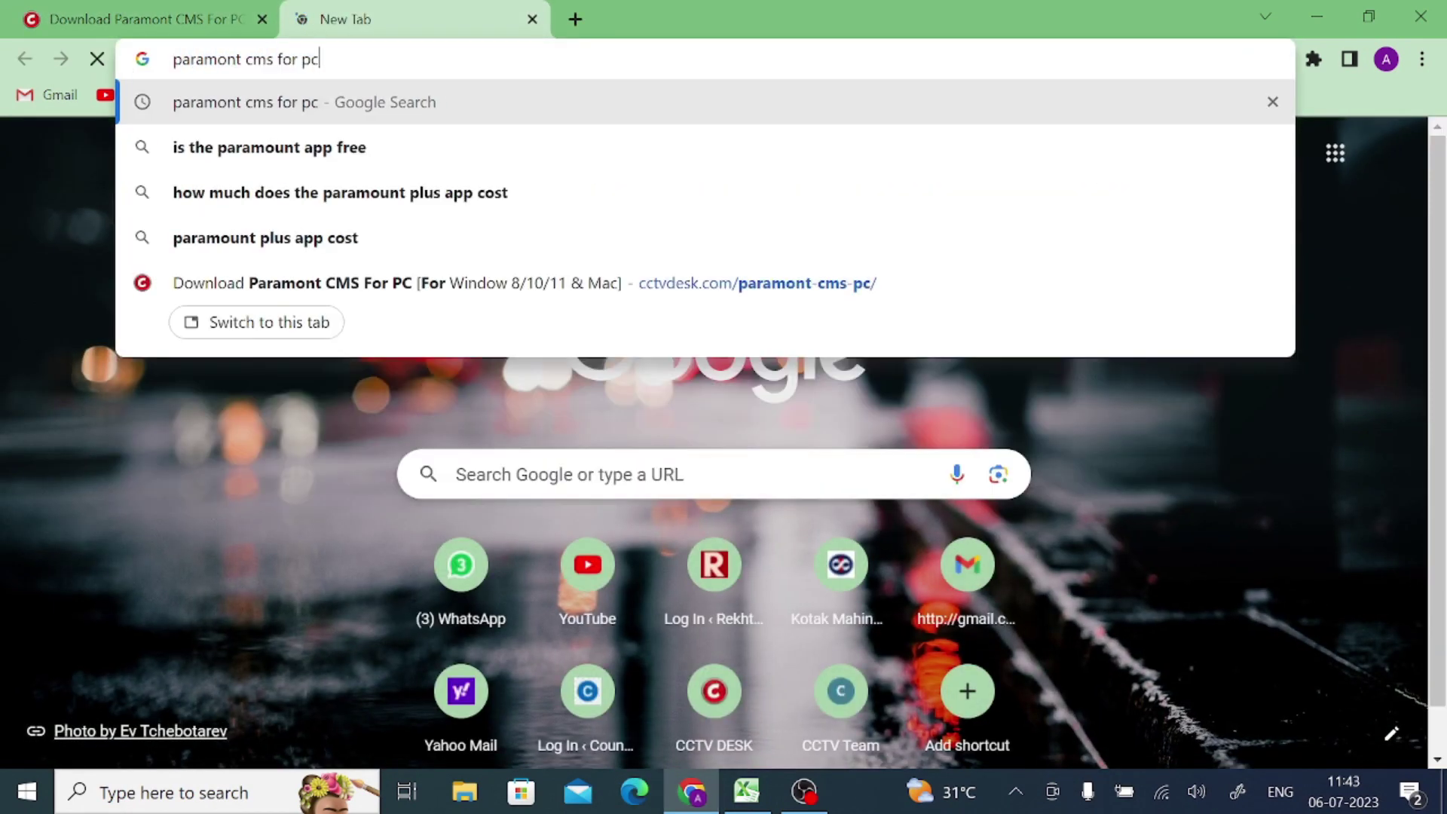
pyautogui.press('Return')
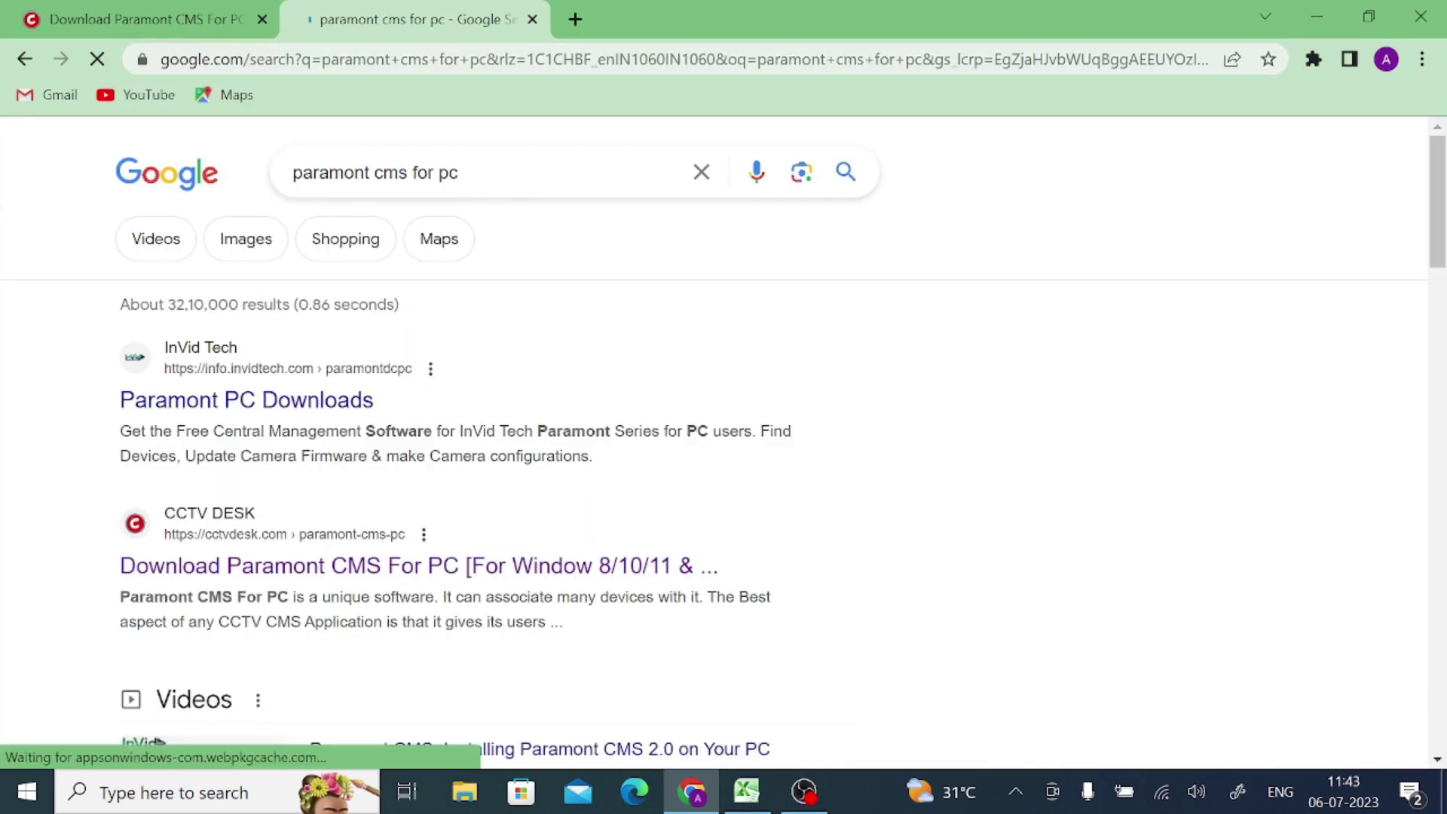
pyautogui.scroll(-3, 272, 592)
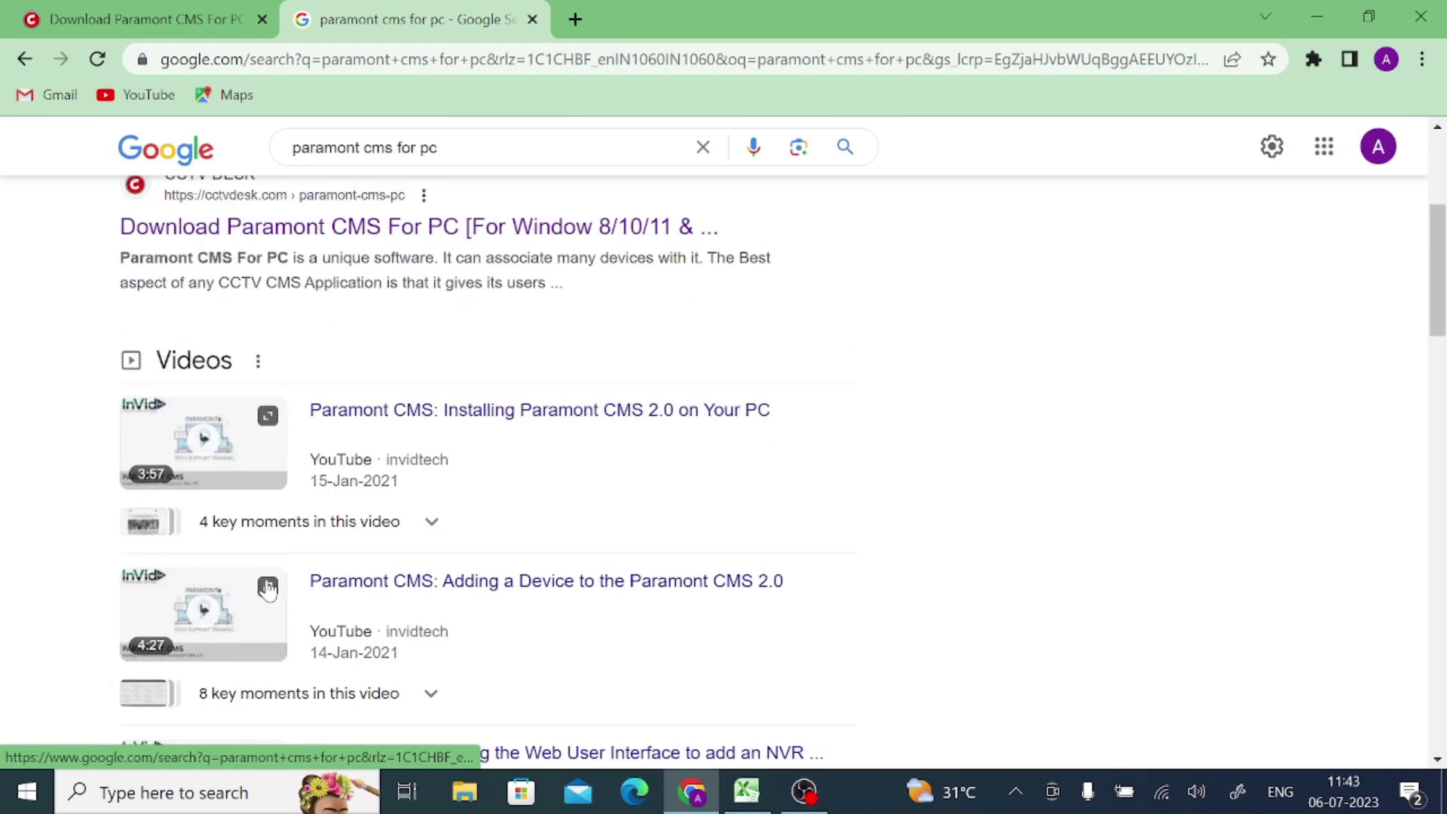
pyautogui.scroll(2, 270, 587)
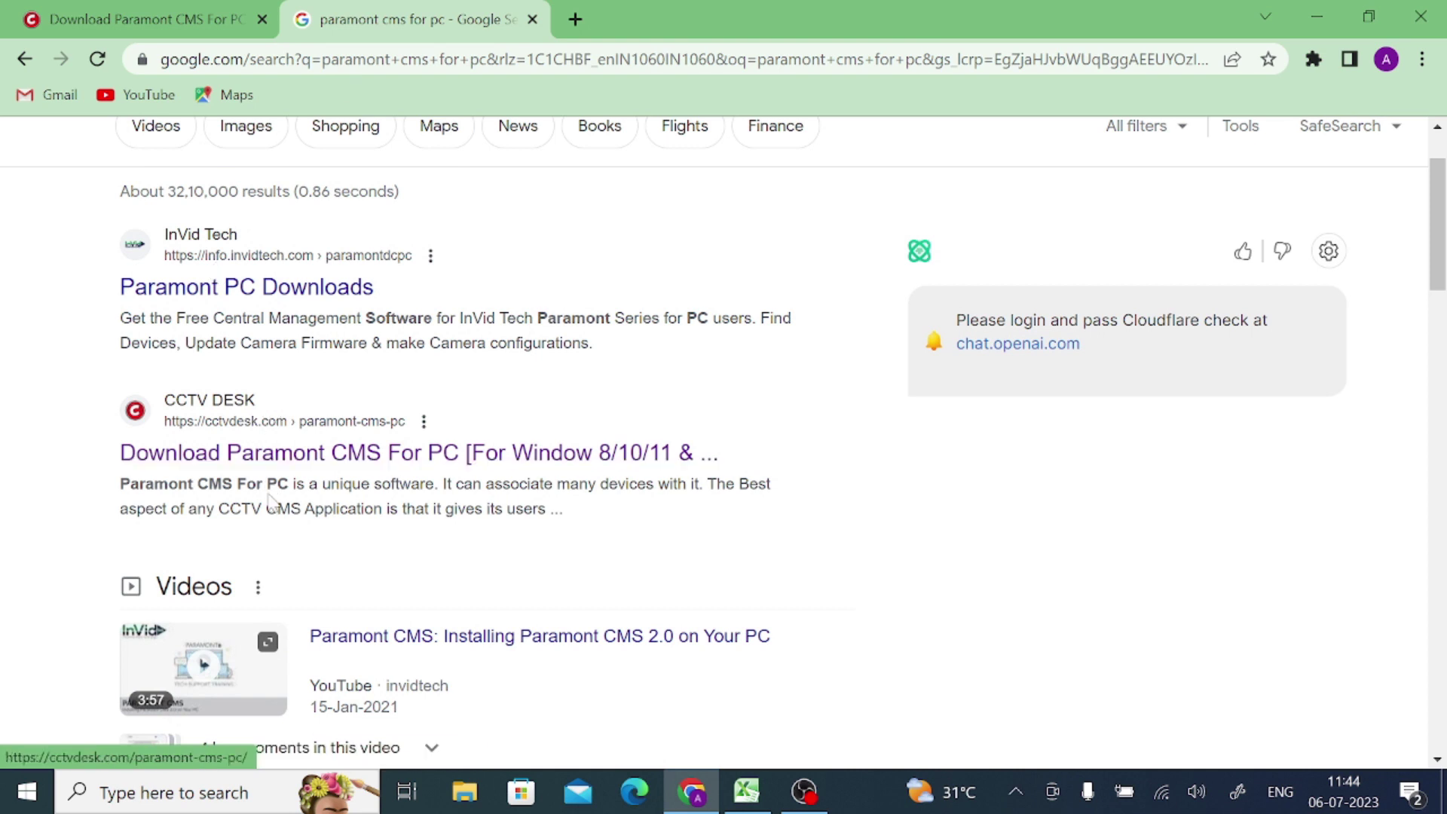
# Open the cctvdesk.com Paramont CMS article, start the Windows NVMS Lite zip download, and dismiss the popup
pyautogui.click(293, 458)
pyautogui.scroll(-10, 293, 458)
pyautogui.scroll(-8, 293, 459)
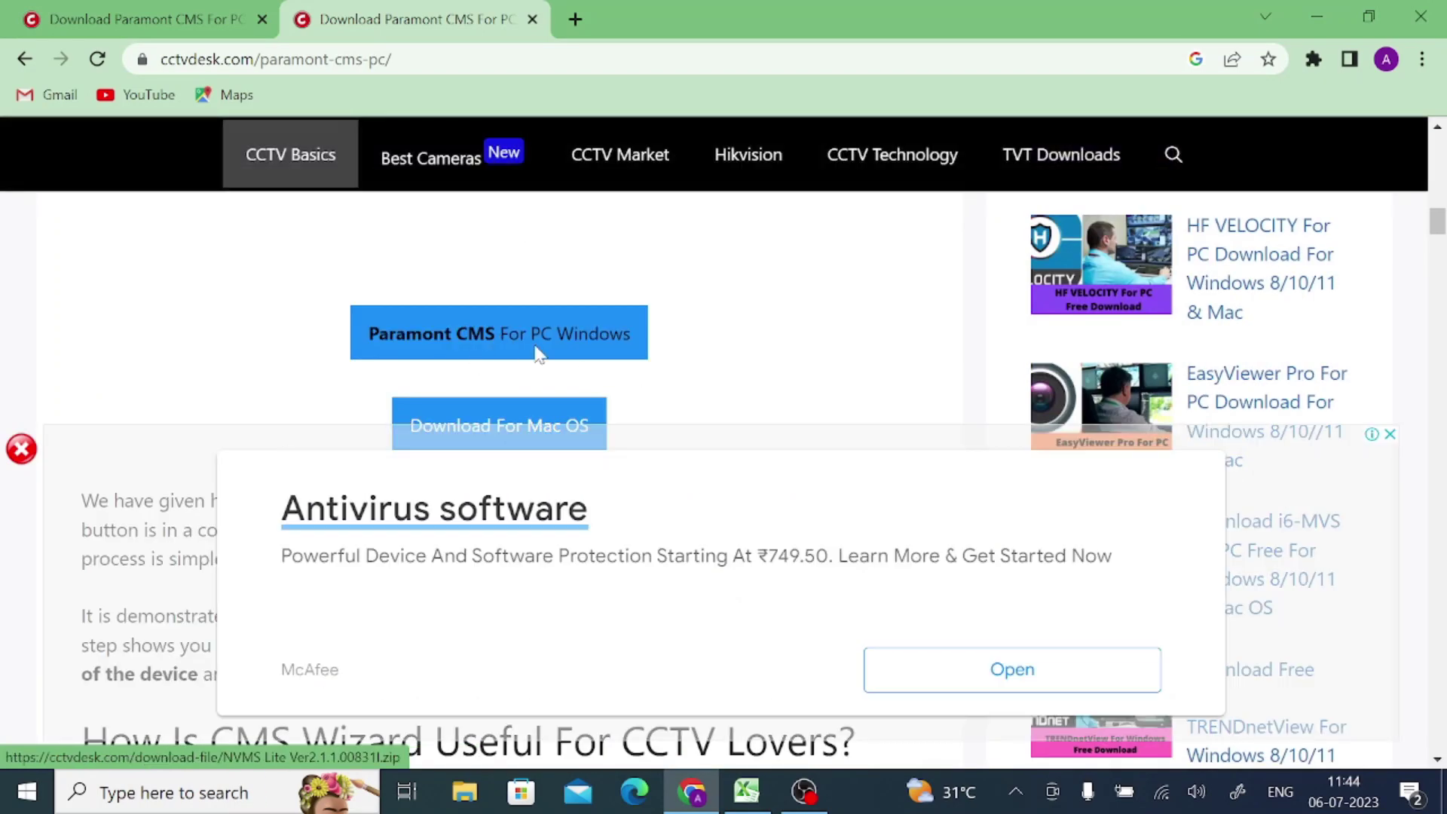
pyautogui.scroll(-2, 538, 355)
pyautogui.scroll(2, 433, 330)
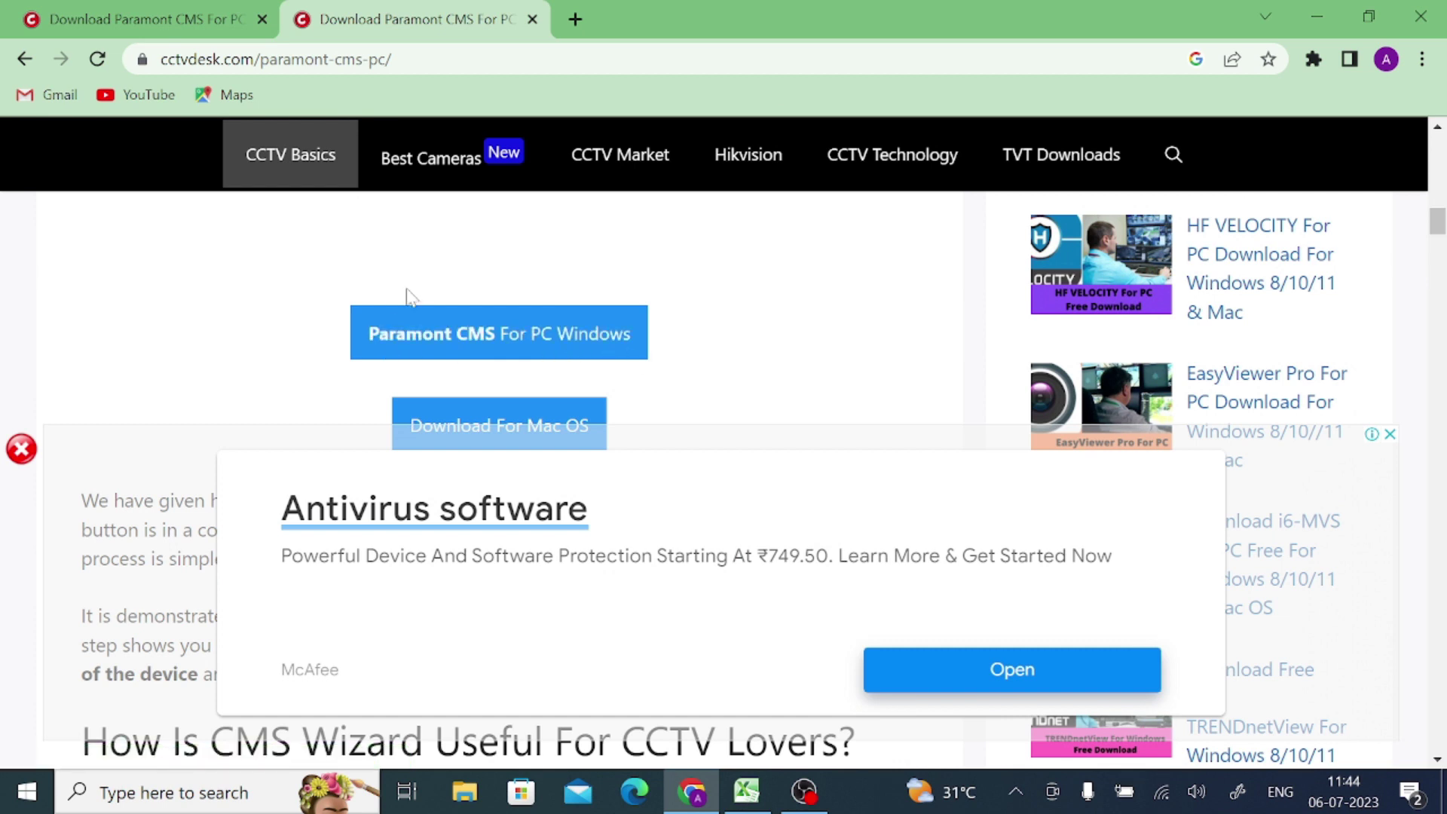
pyautogui.click(442, 332)
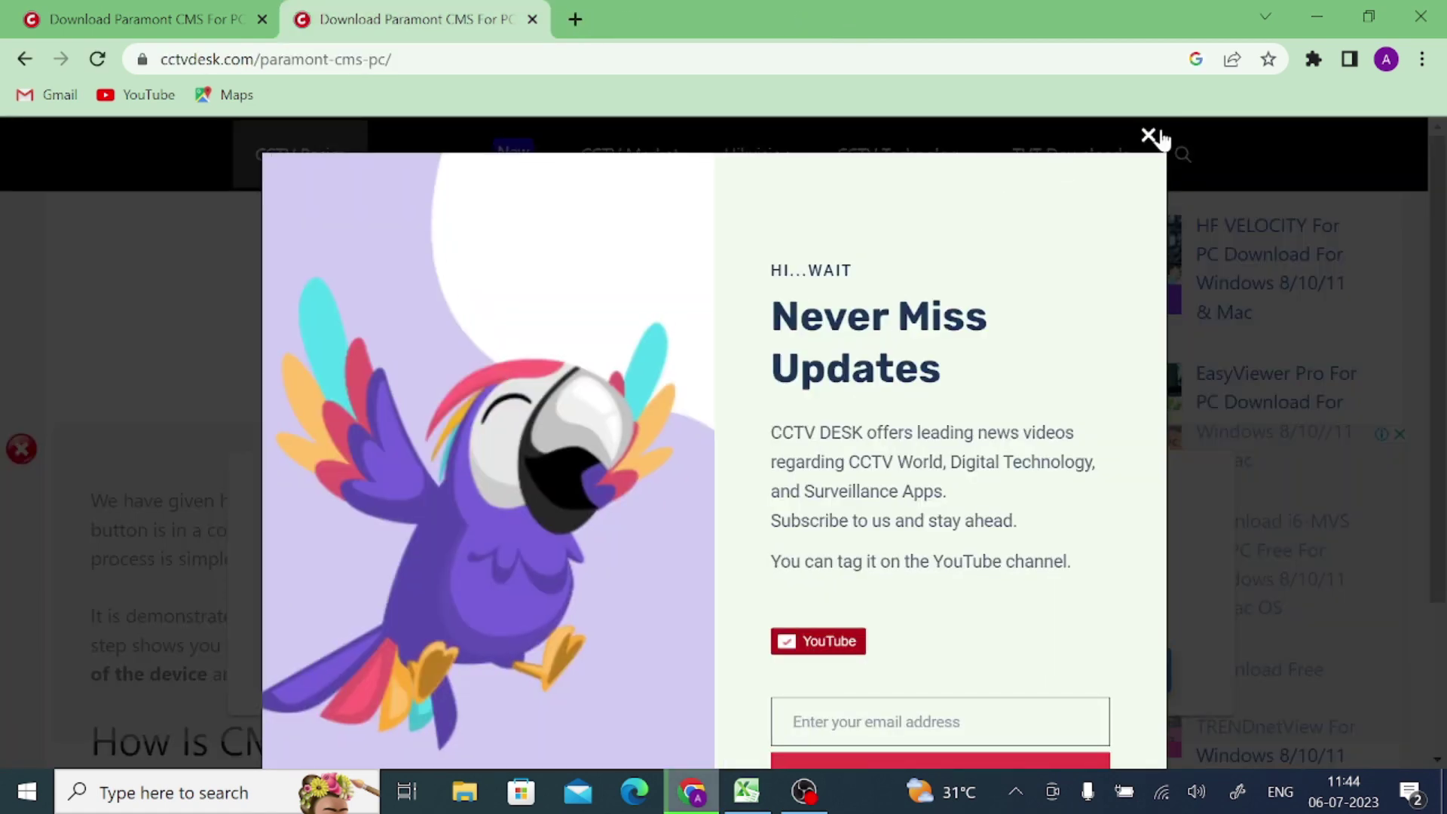
pyautogui.click(1149, 135)
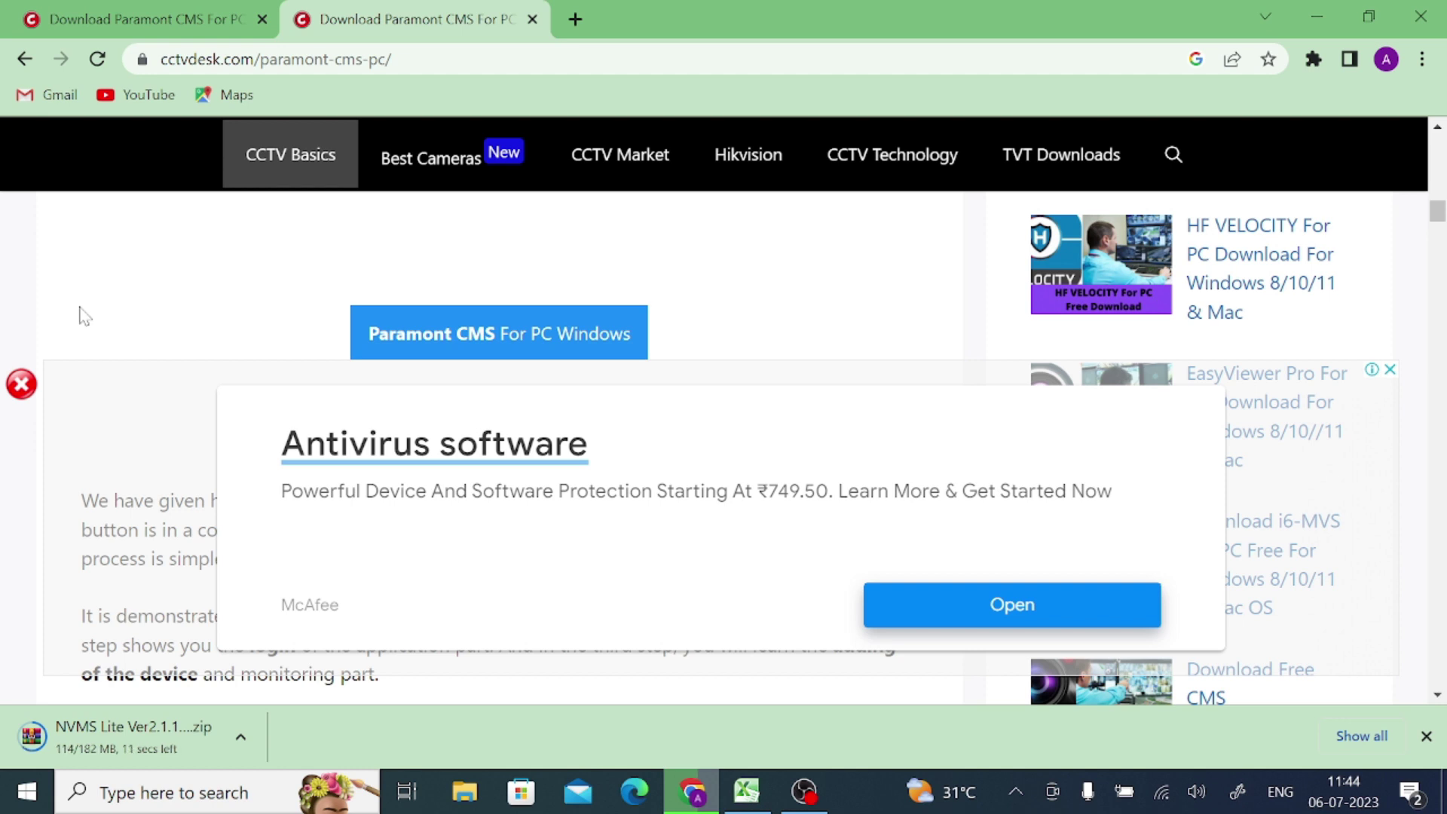
# Show the finished NVMS Lite Ver2.1.1 zip in the Downloads folder from Chrome's Downloads list
pyautogui.click(250, 743)
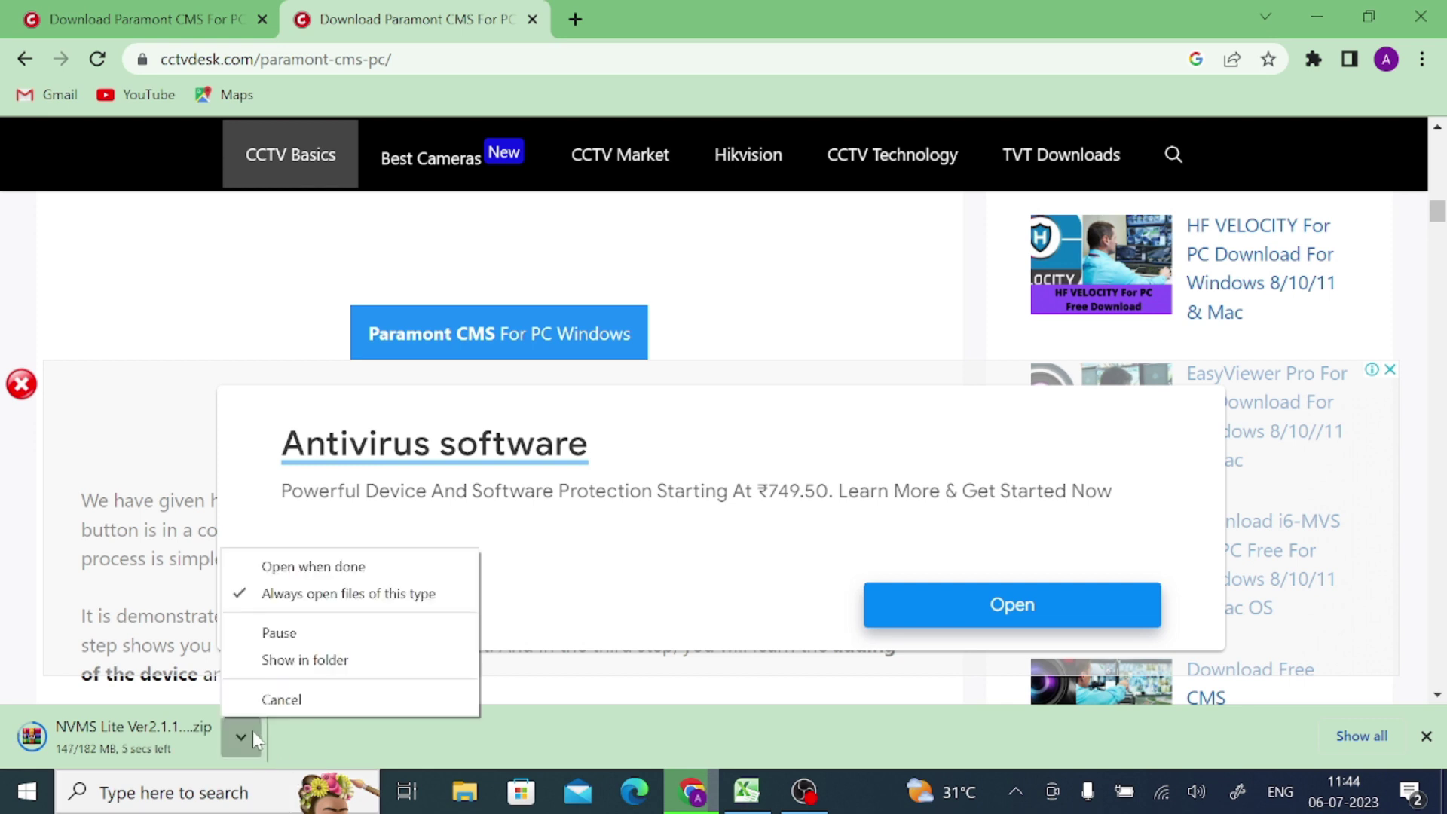
pyautogui.click(269, 663)
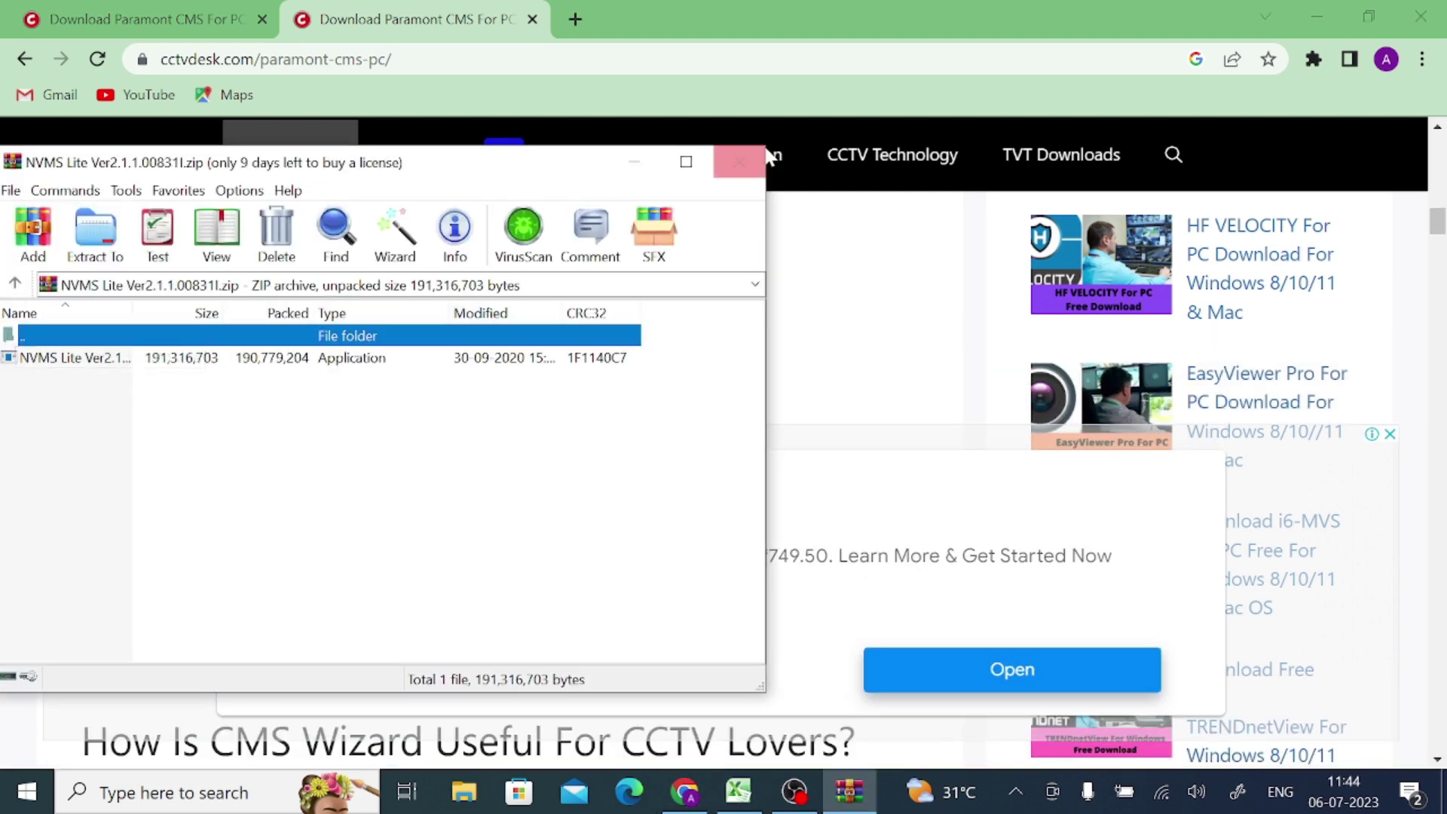
pyautogui.click(740, 161)
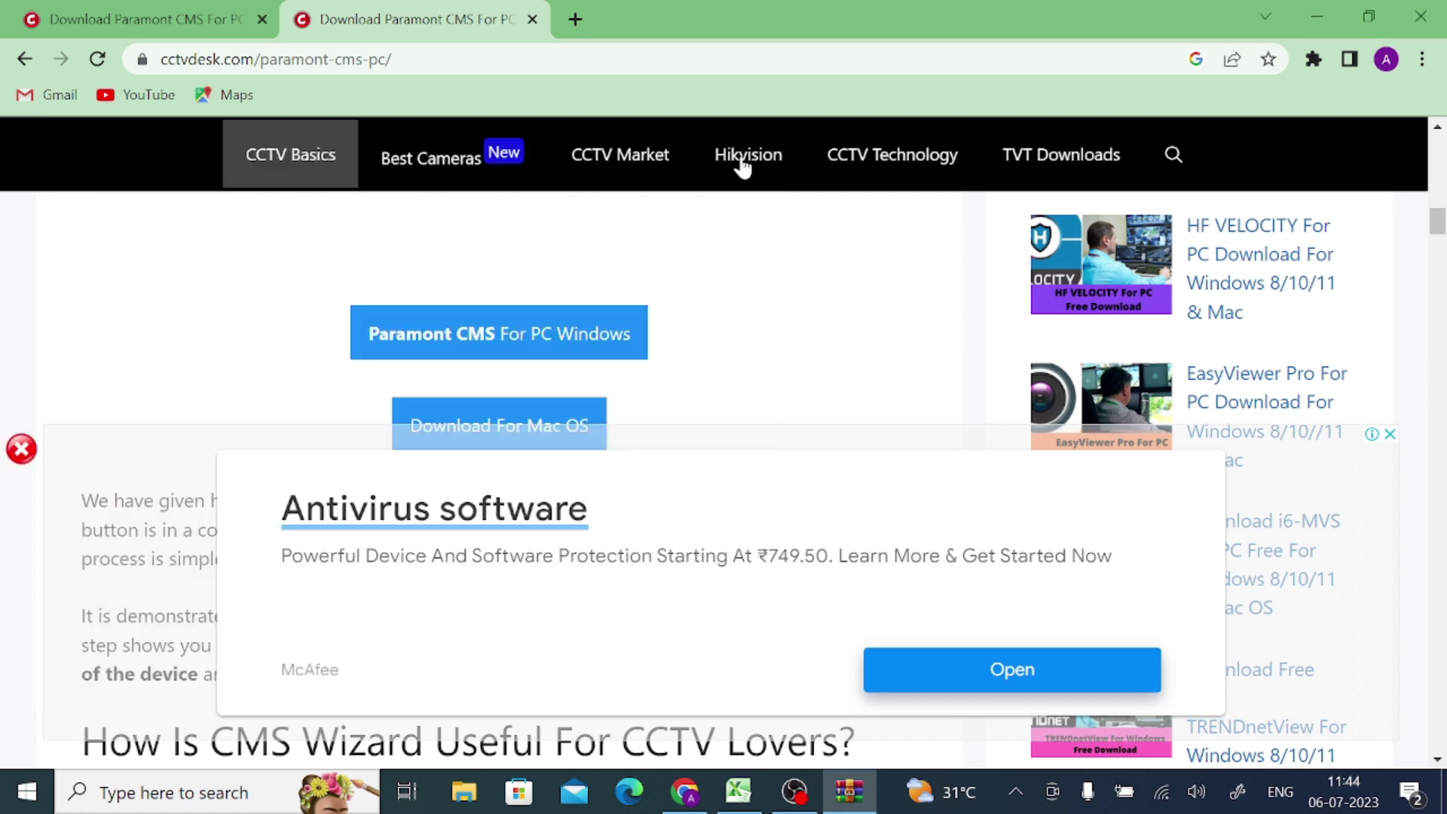
pyautogui.click(1422, 58)
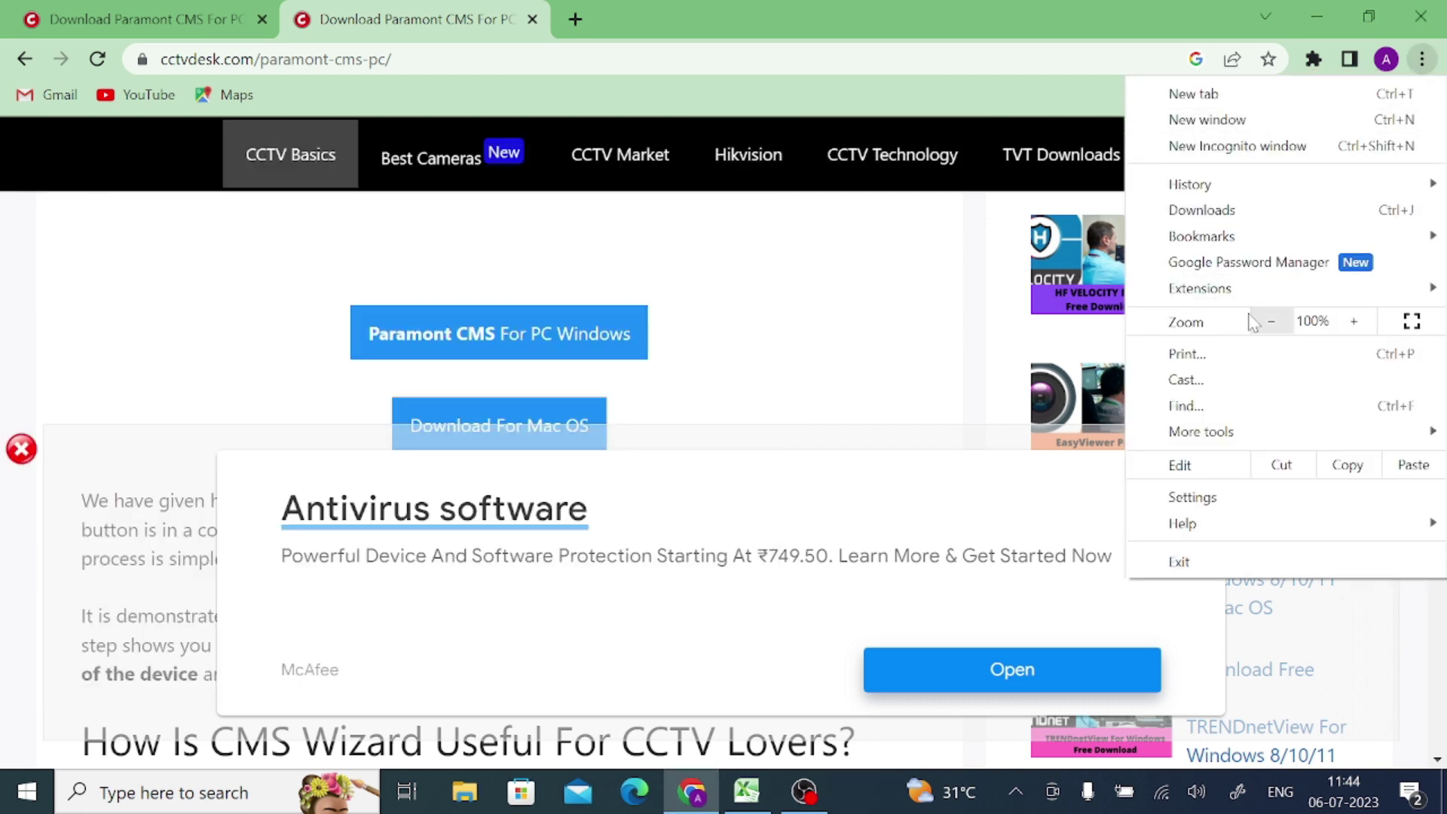
pyautogui.click(1202, 211)
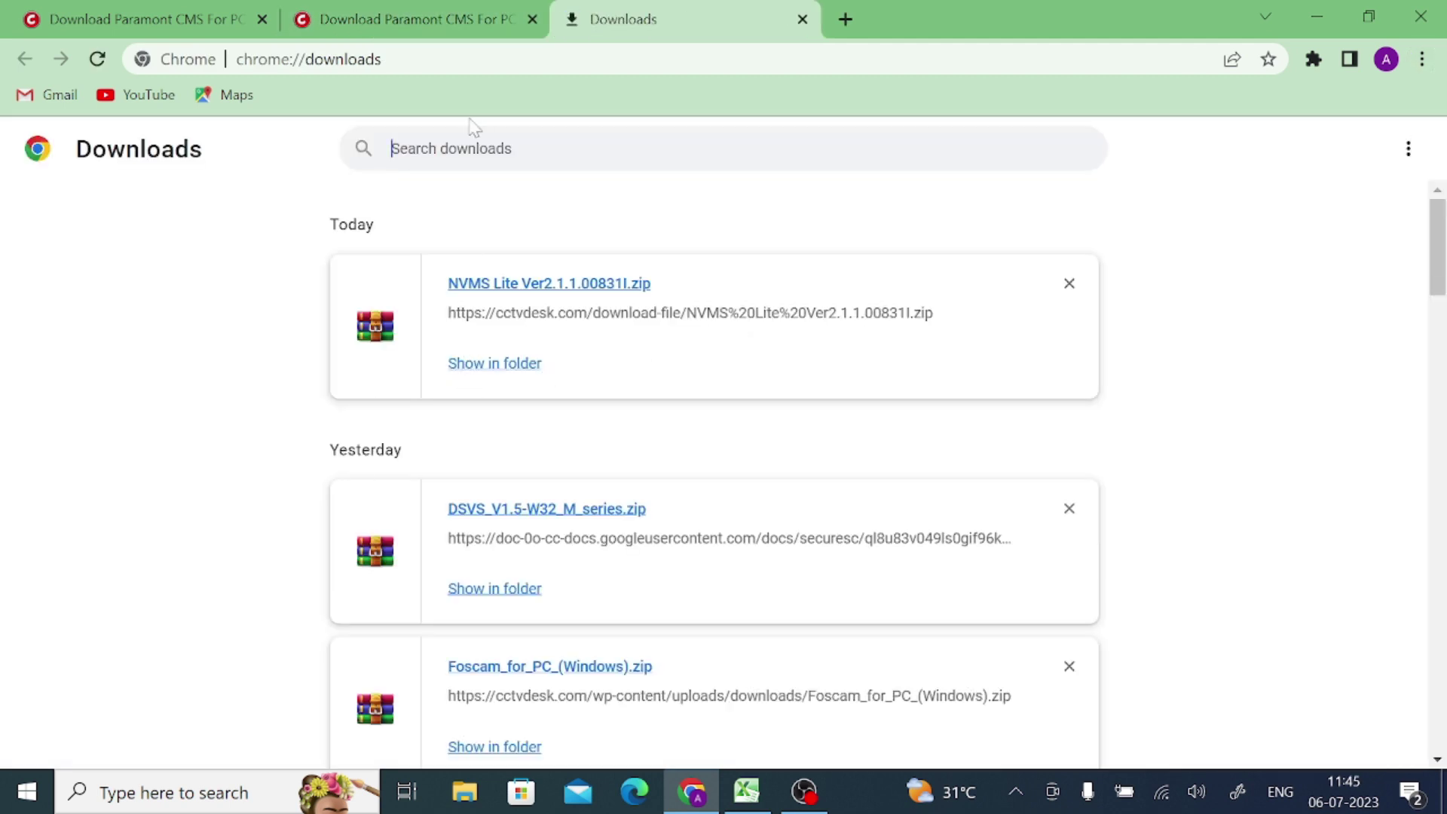
pyautogui.click(478, 365)
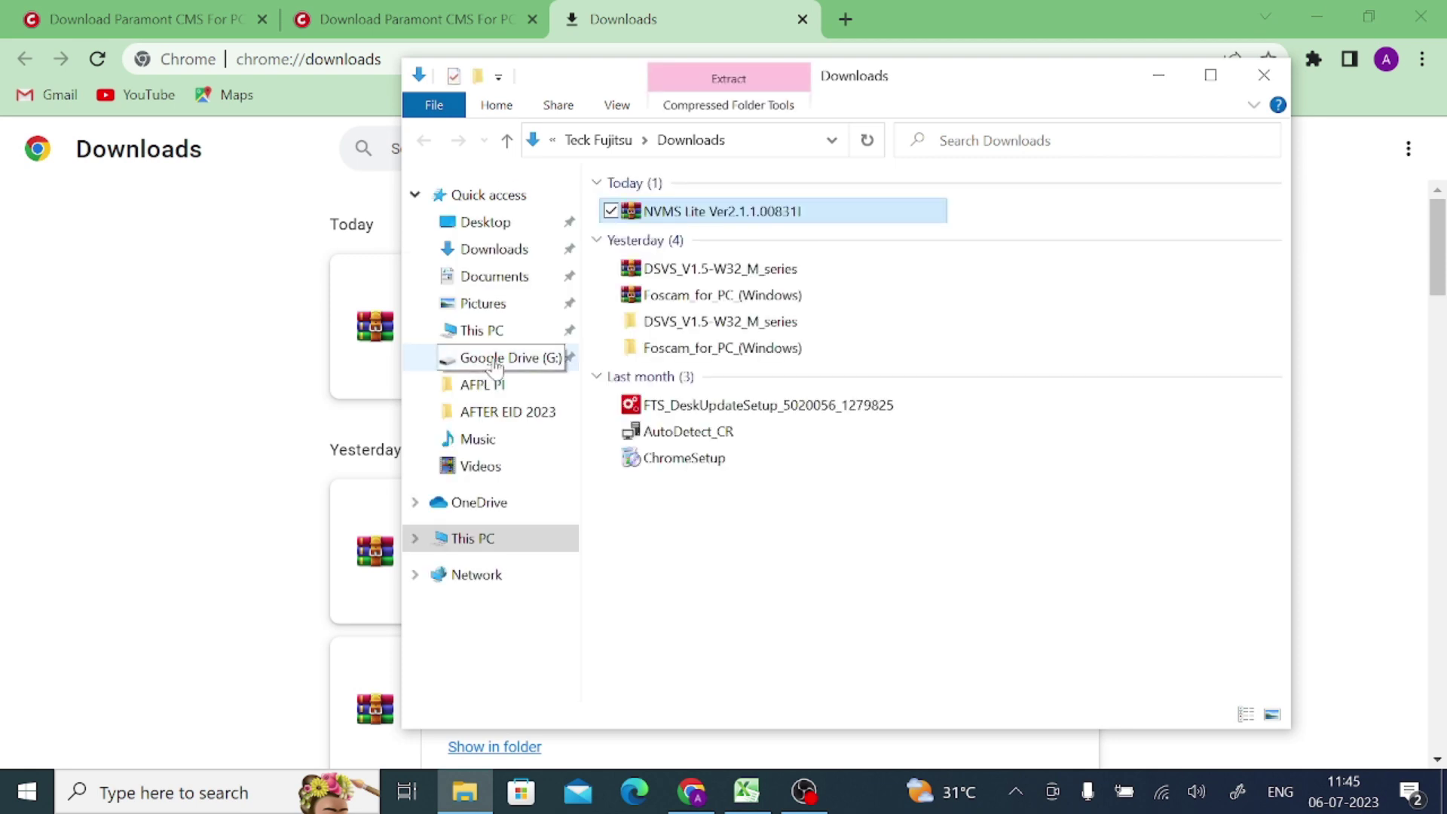
# Extract the zip to 'NVMS Lite Ver2.1.1.00831I' and open that folder
pyautogui.rightClick(690, 220)
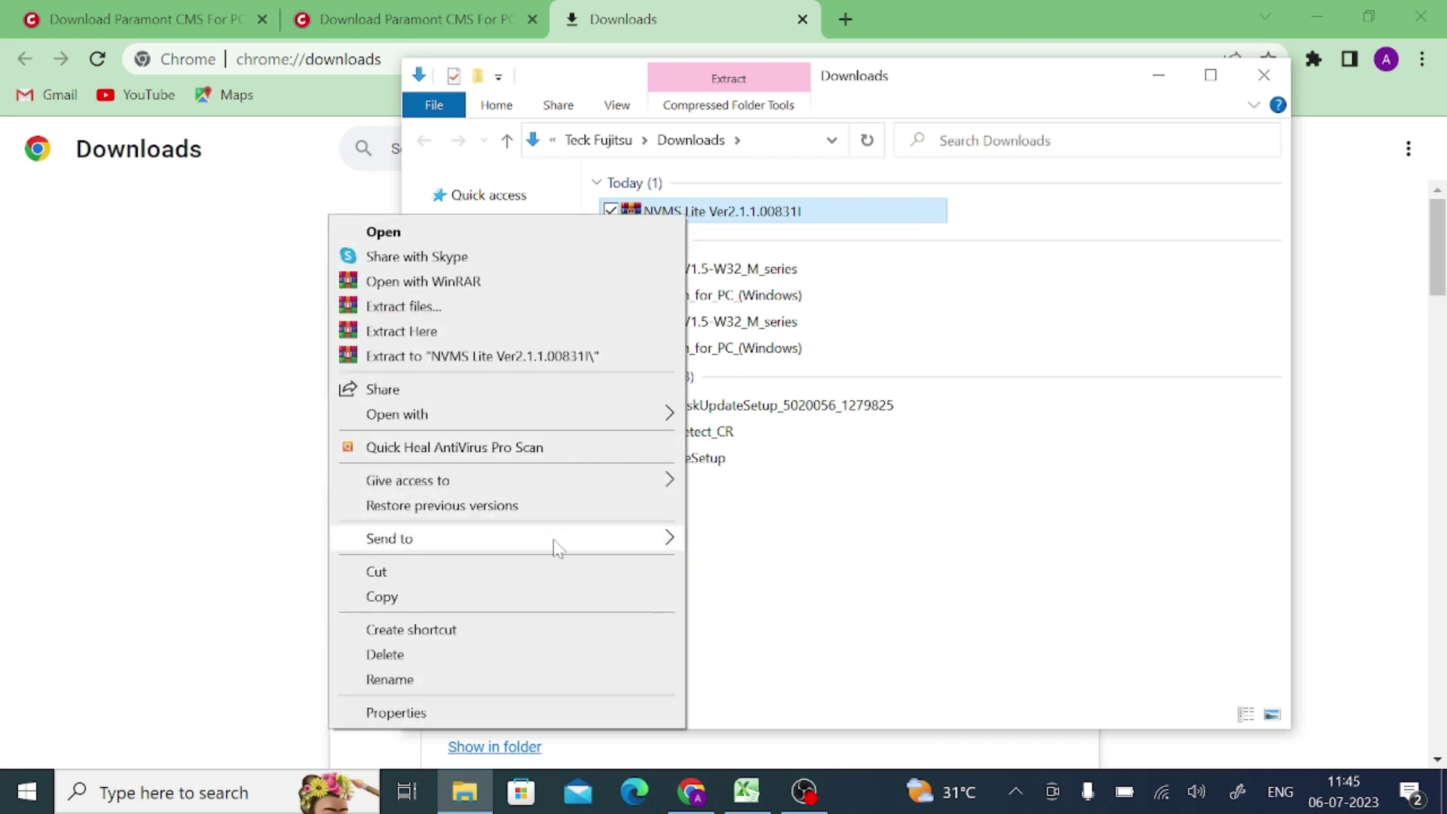
pyautogui.click(509, 357)
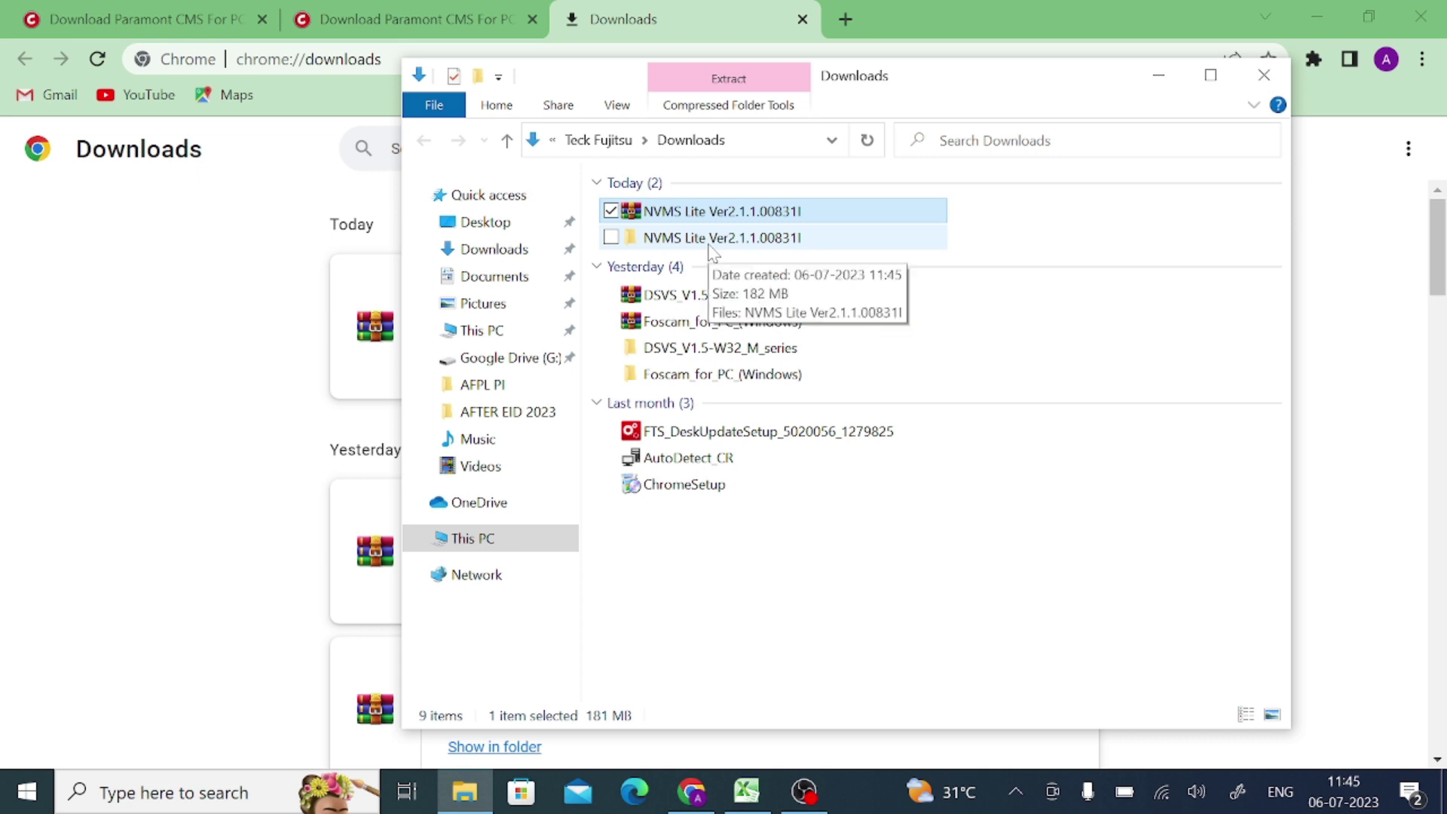
pyautogui.doubleClick(710, 245)
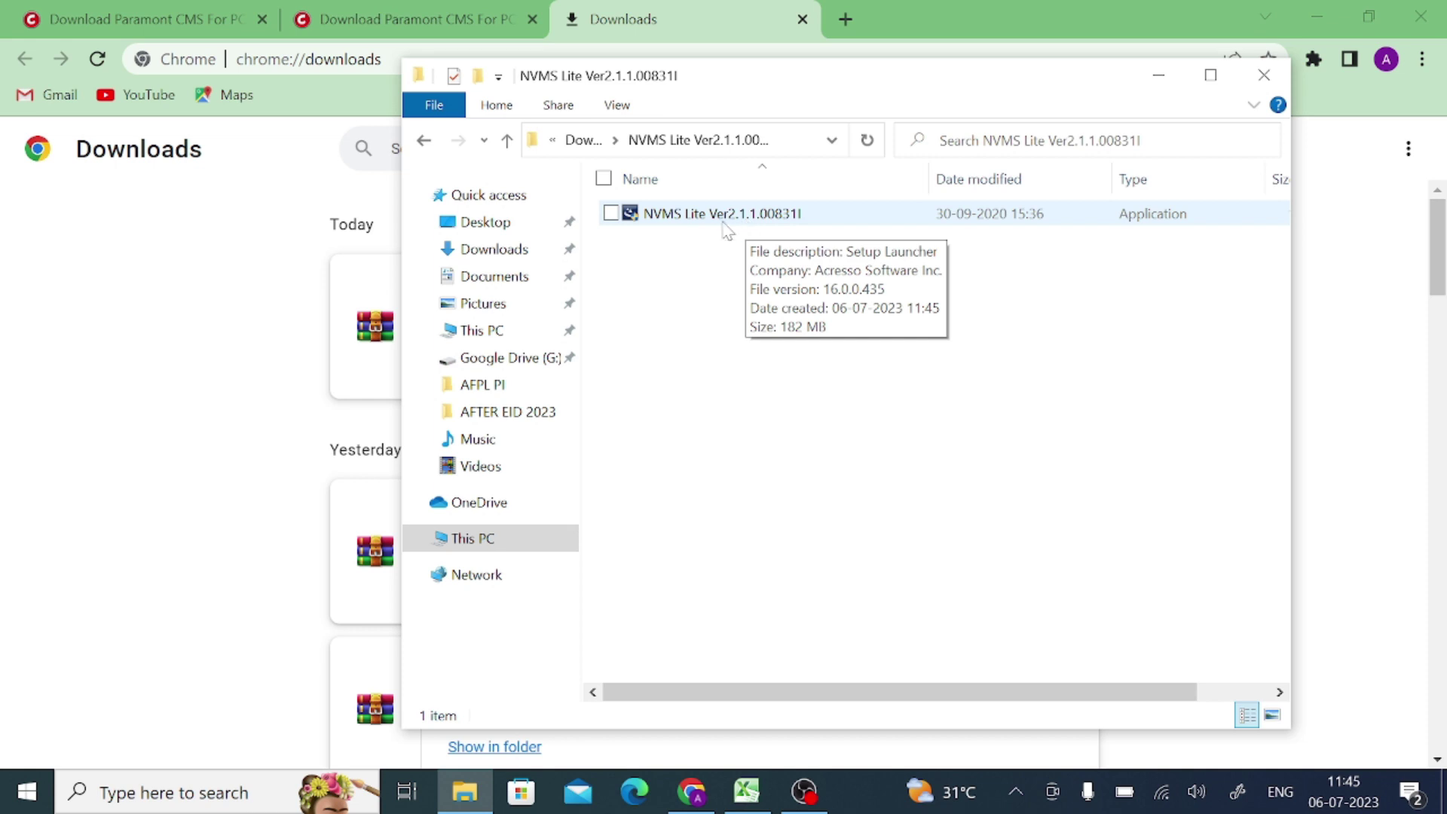
# Run the NVMS Lite setup application as administrator
pyautogui.click(725, 228)
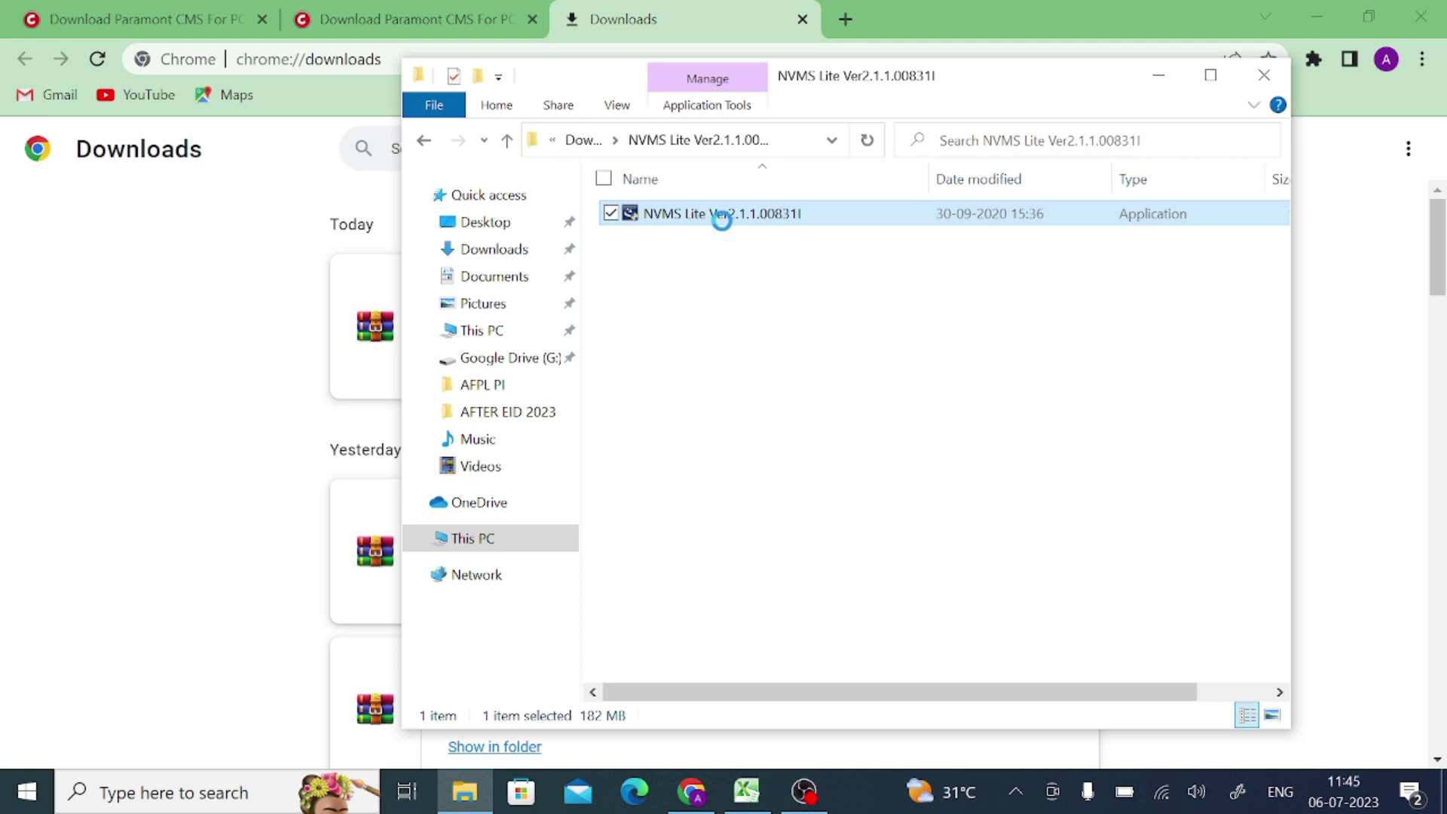
pyautogui.rightClick(726, 228)
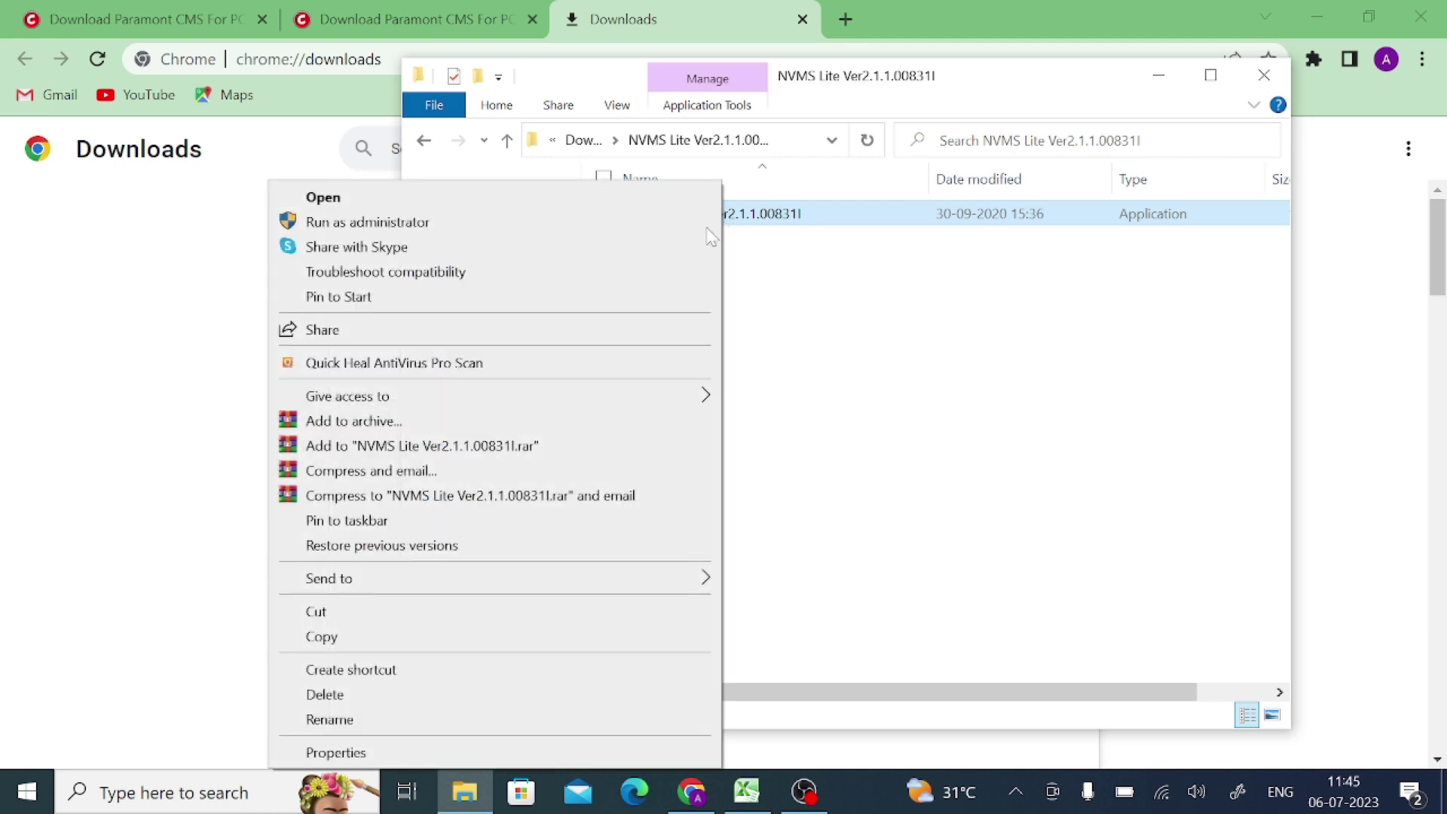
pyautogui.click(420, 223)
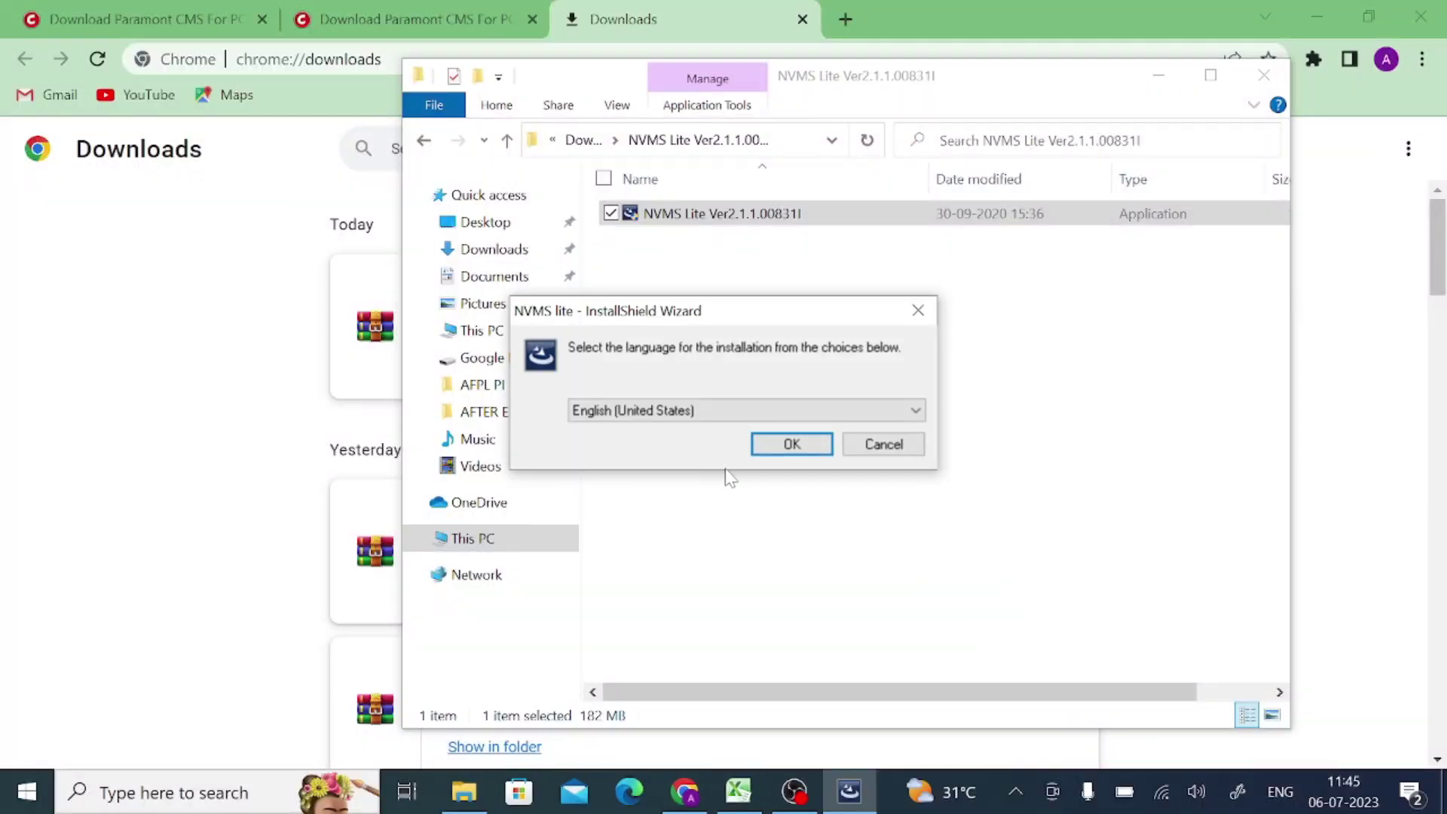
# Install with English (United States), the administrator account, the accepted license, and the default destination folder
pyautogui.click(776, 452)
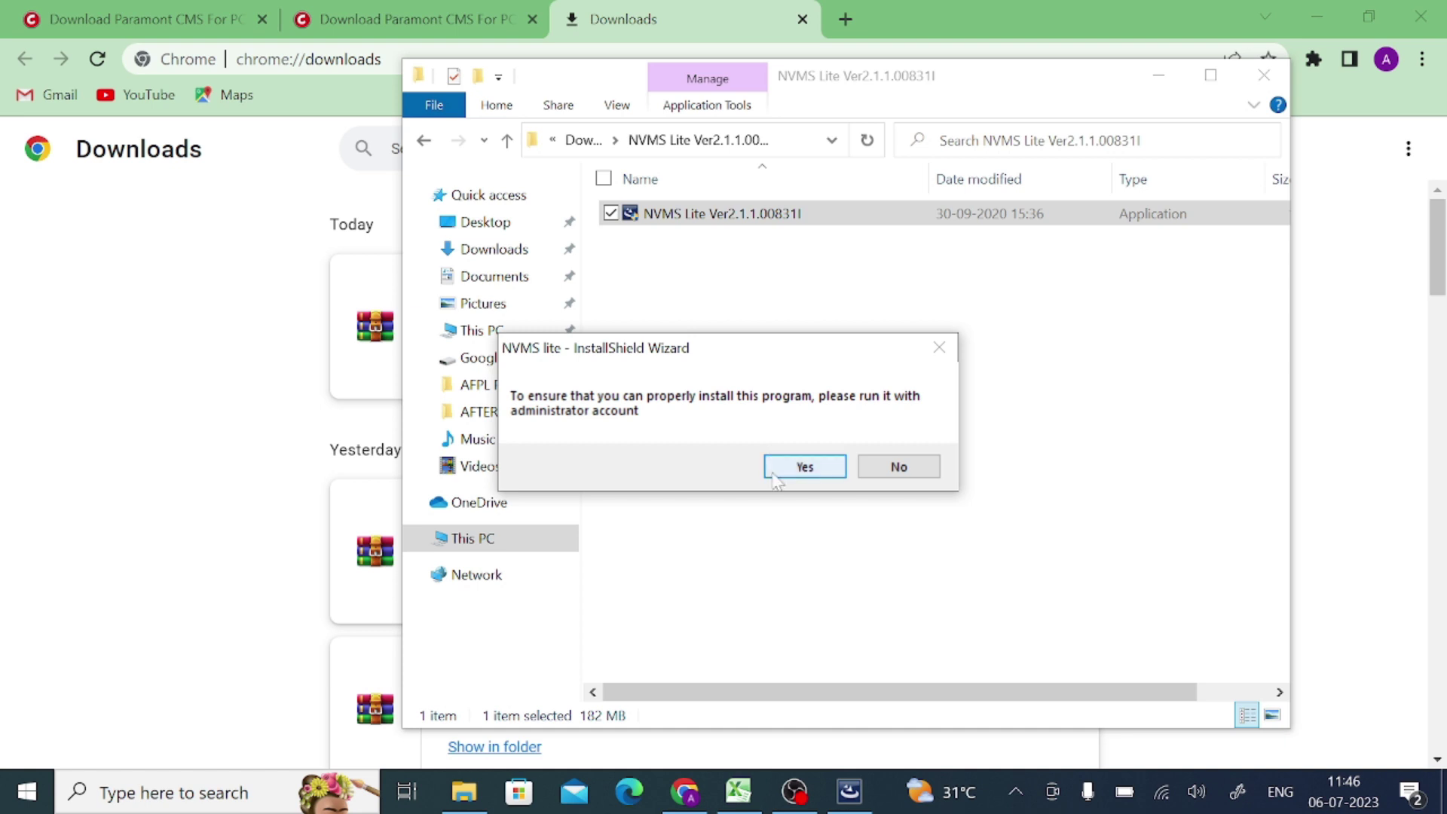
pyautogui.click(773, 473)
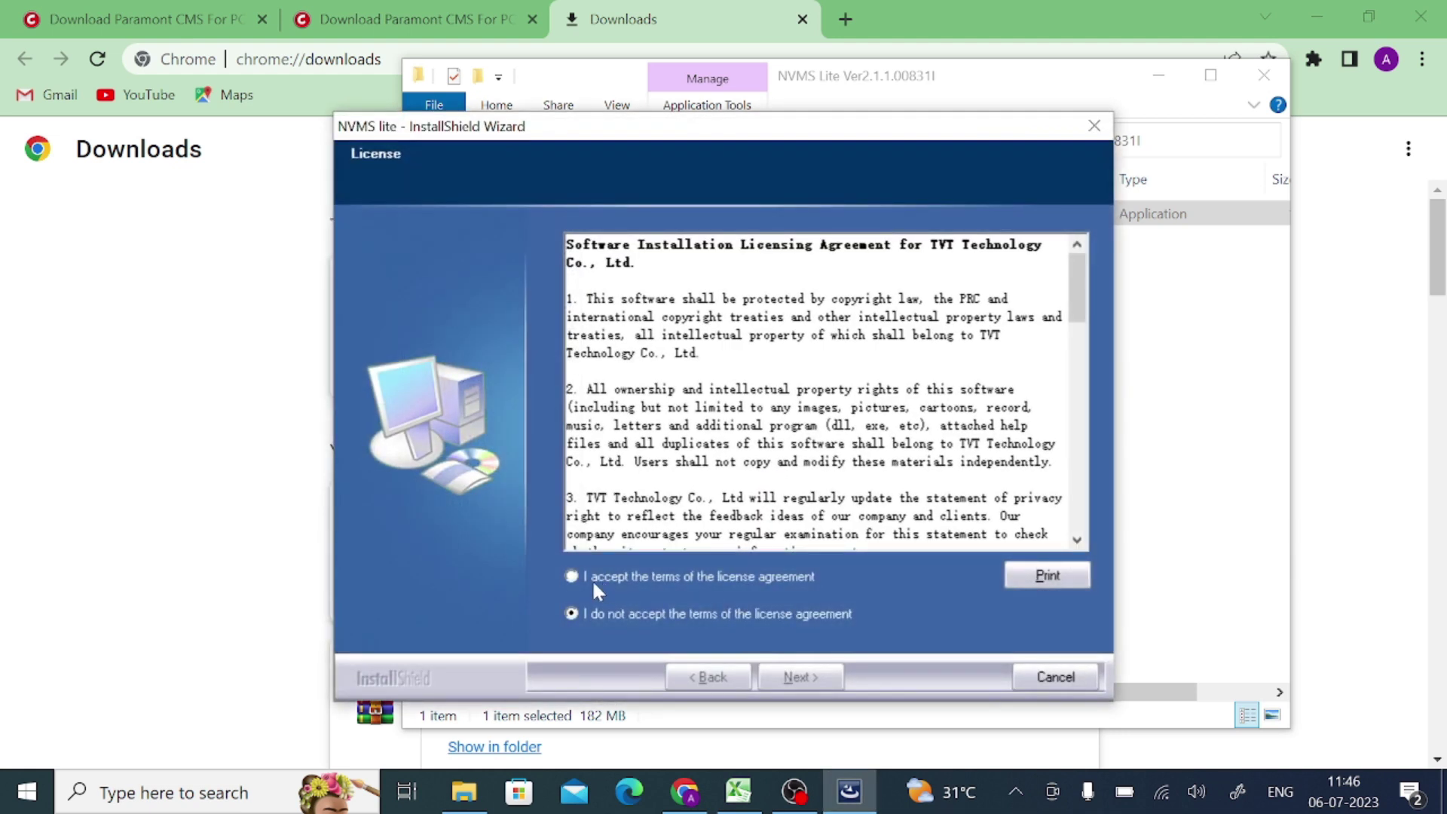
pyautogui.click(588, 583)
pyautogui.click(810, 689)
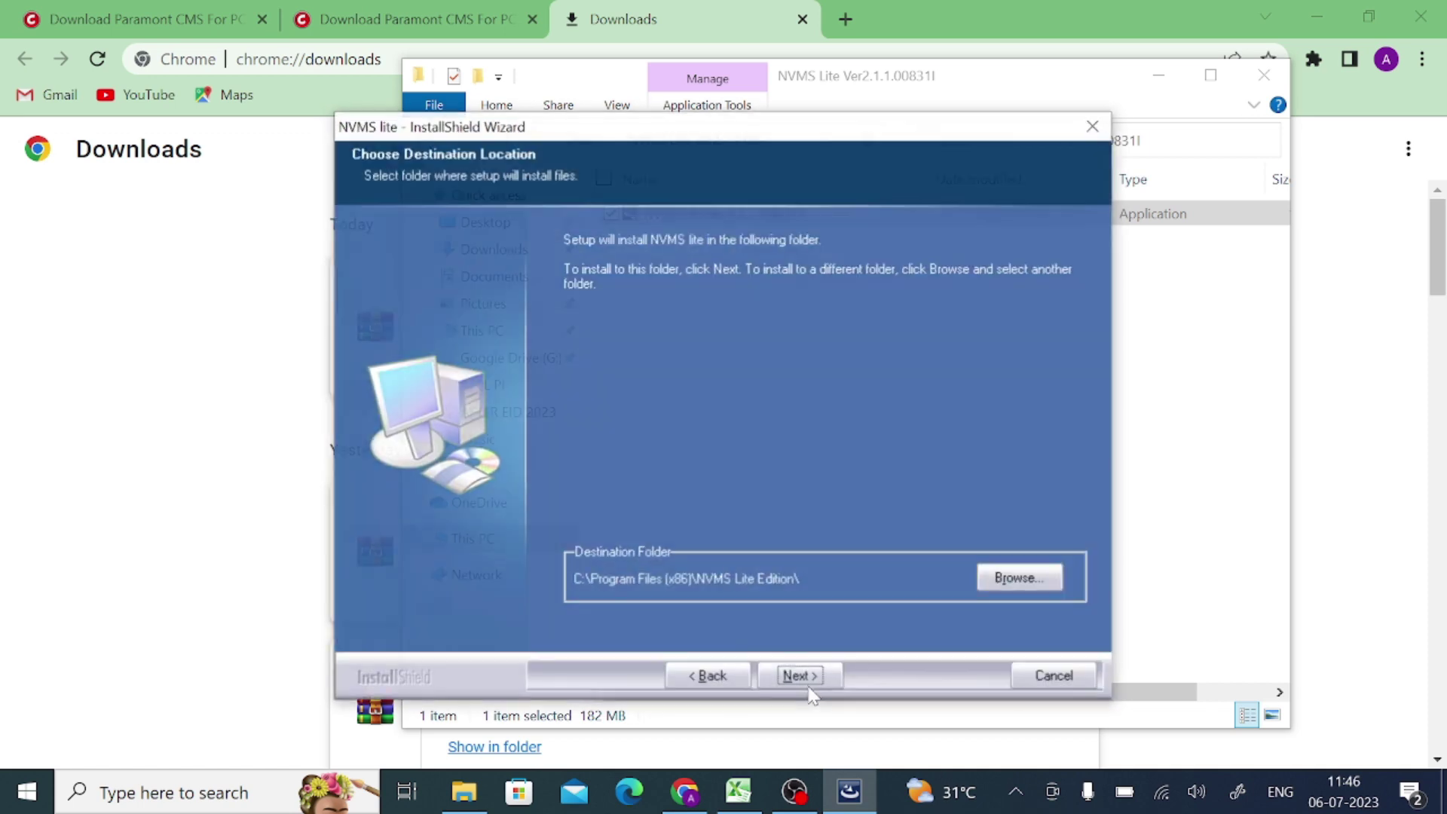
pyautogui.click(812, 683)
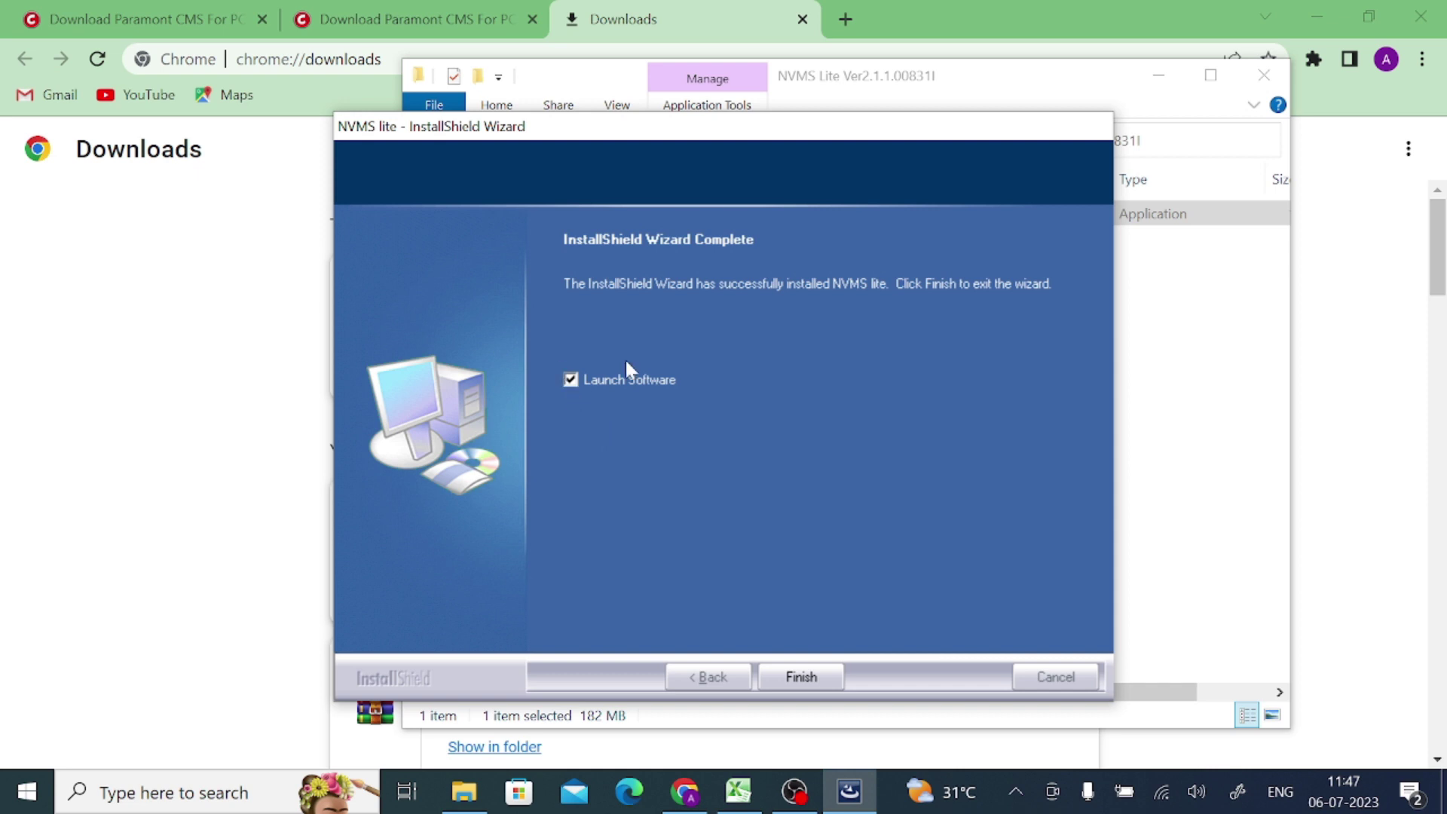
# Launch NVMS Lite, log in, and answer the first security question 'What's your grandma's name?'
pyautogui.click(813, 687)
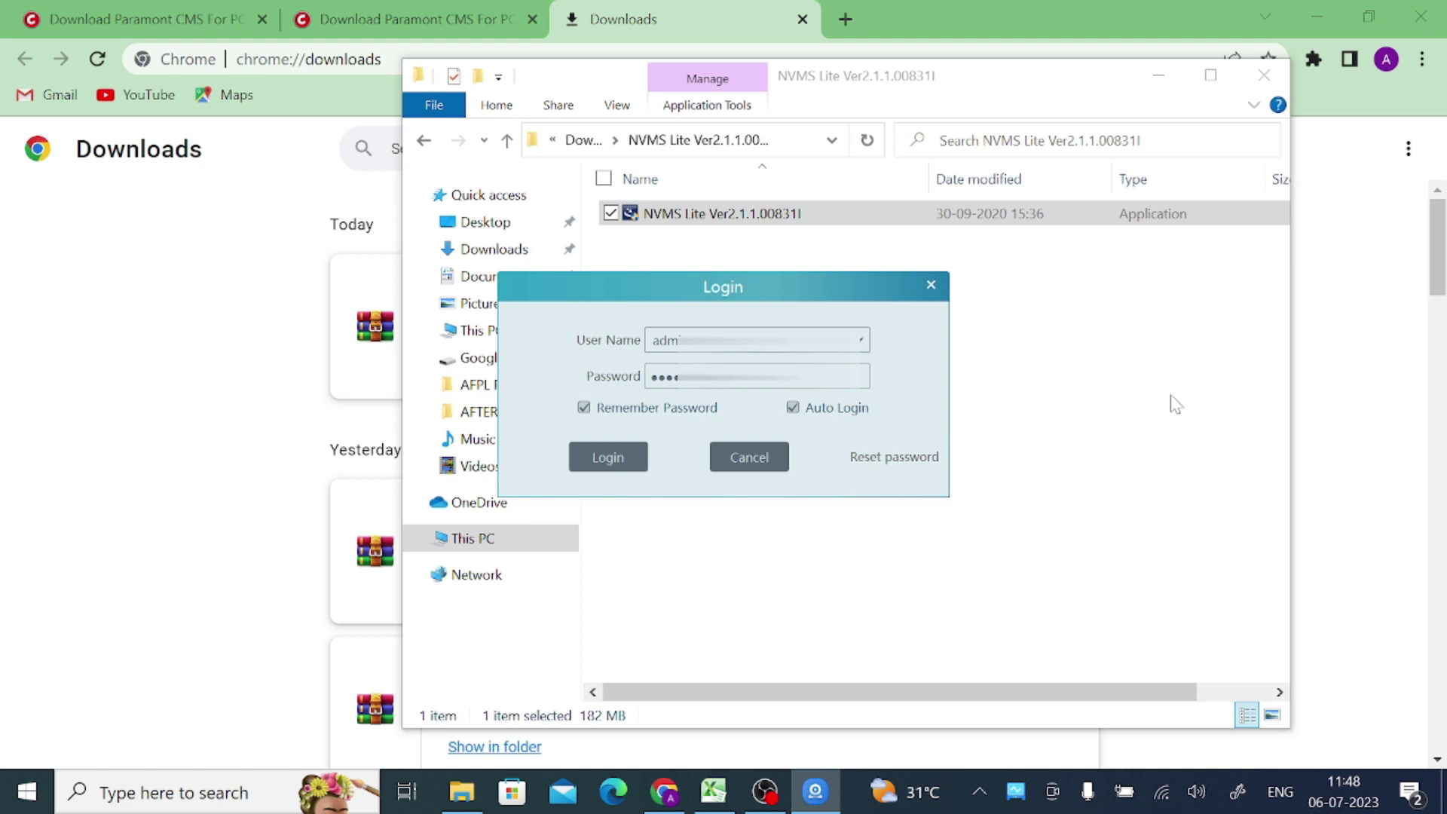
pyautogui.click(611, 468)
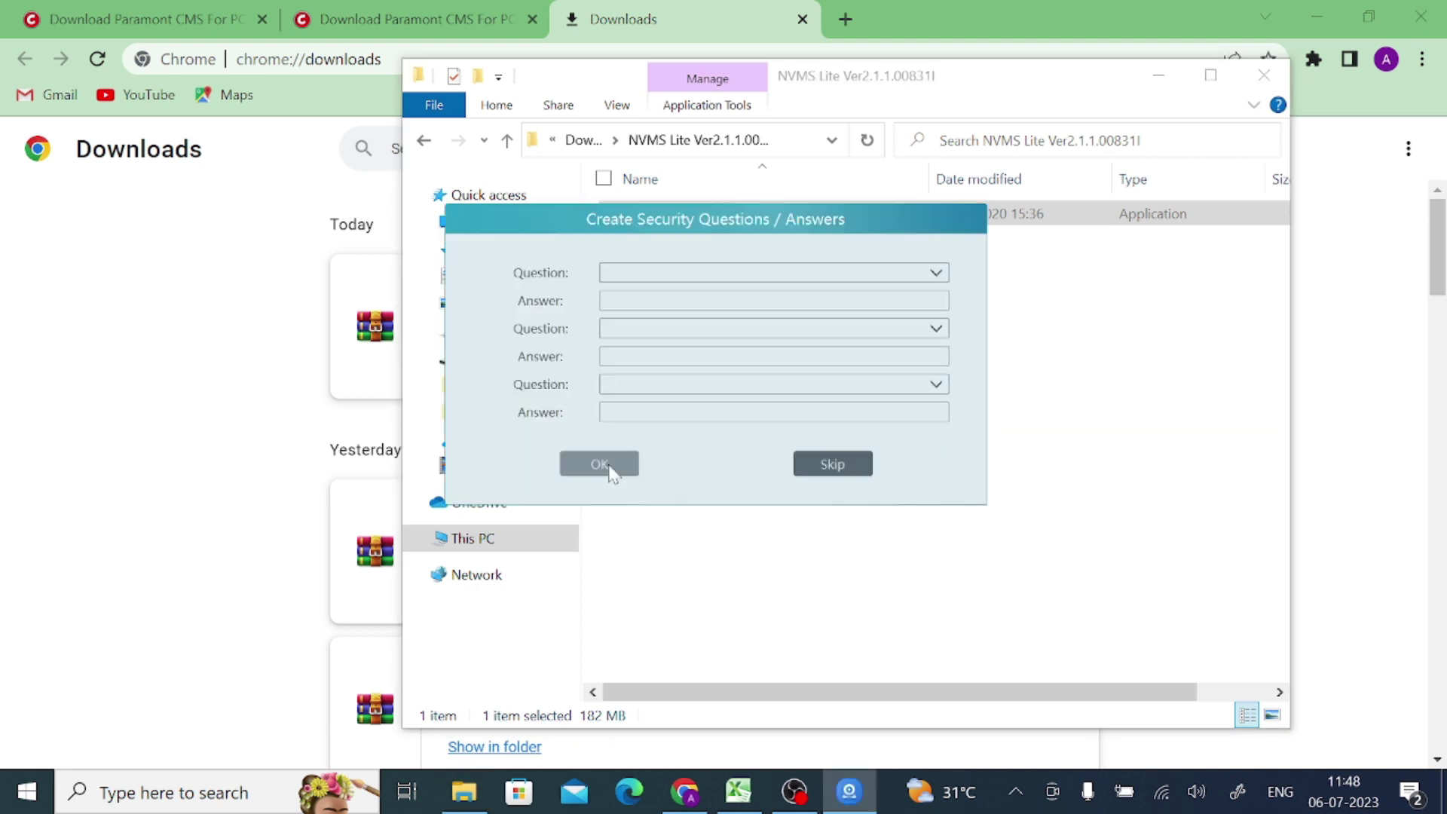
pyautogui.click(718, 276)
pyautogui.click(712, 320)
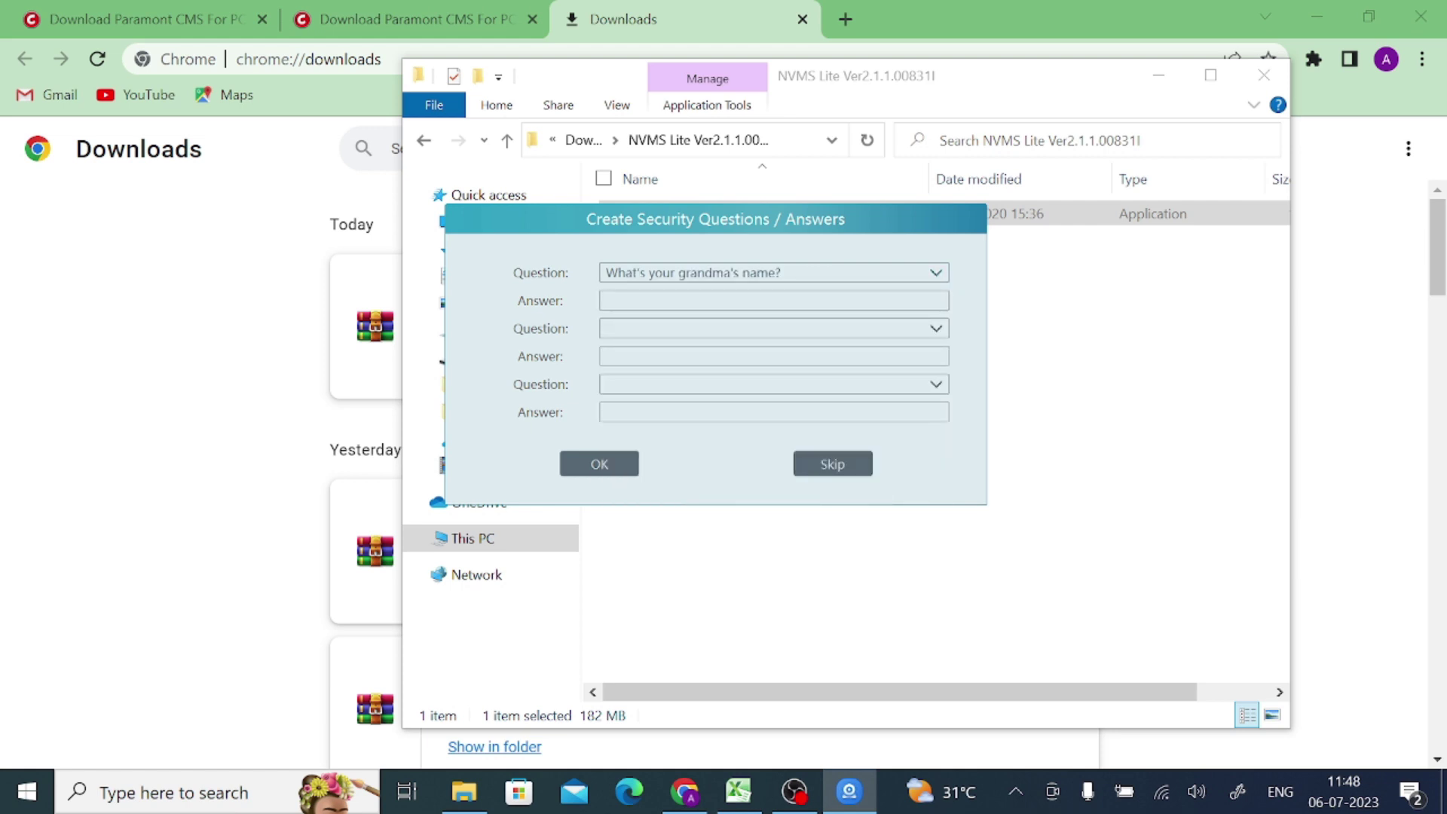
pyautogui.write('f')
# Add 'When were you born?' and 'What's your name?' with answers, and save the security questions
pyautogui.click(653, 329)
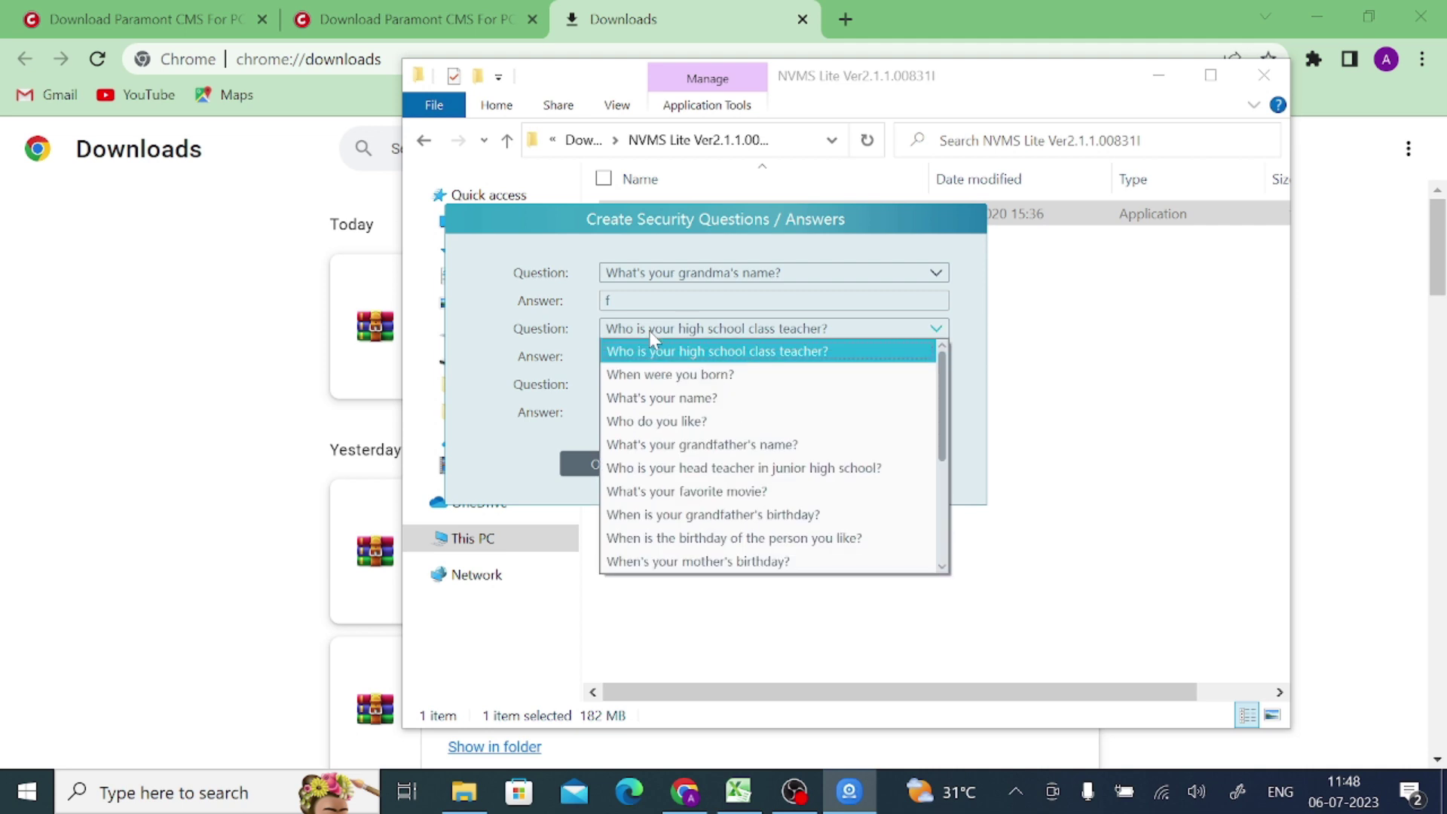
pyautogui.click(655, 373)
pyautogui.write('f')
pyautogui.click(642, 384)
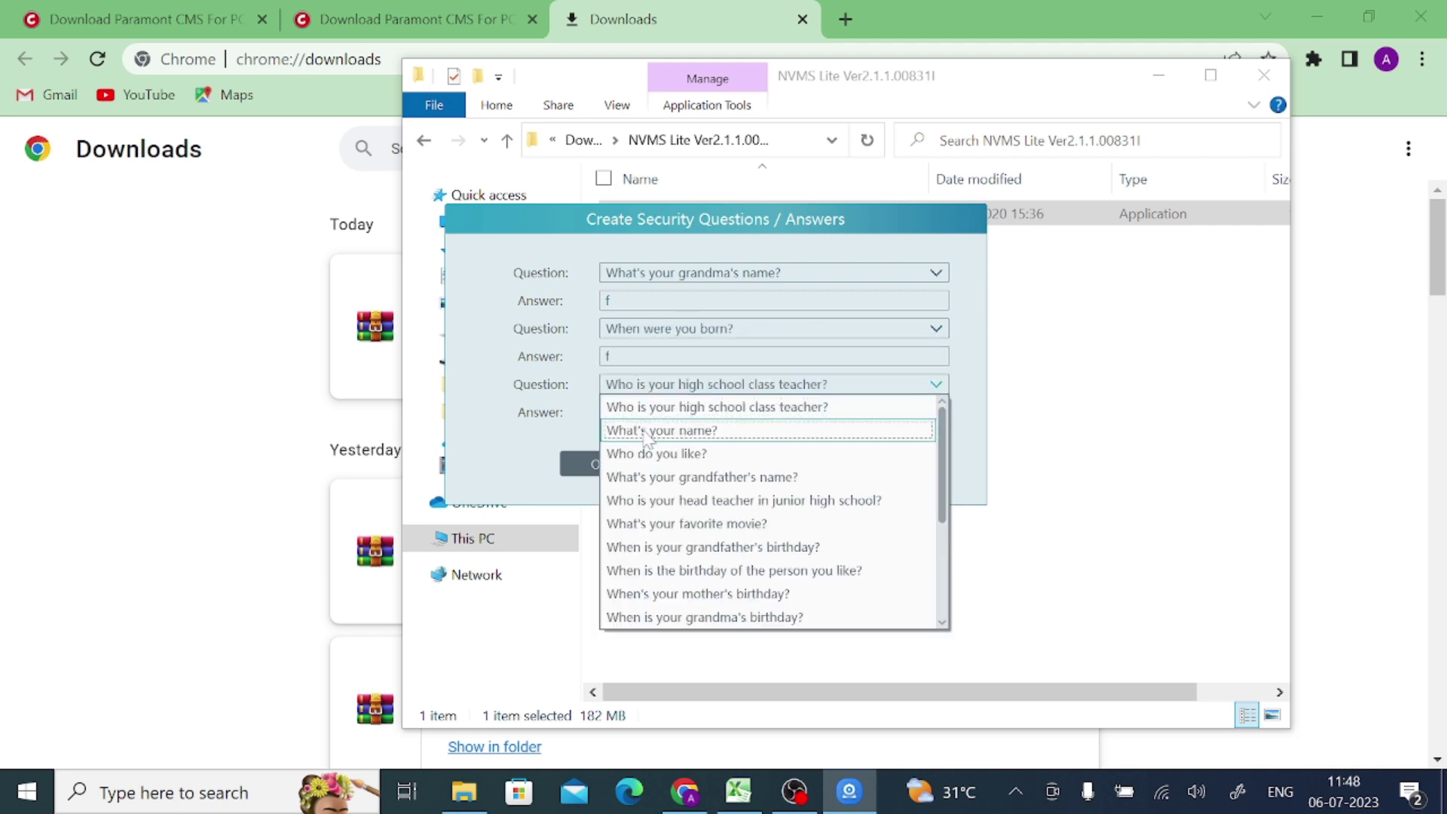
pyautogui.click(647, 432)
pyautogui.click(647, 412)
pyautogui.write('f')
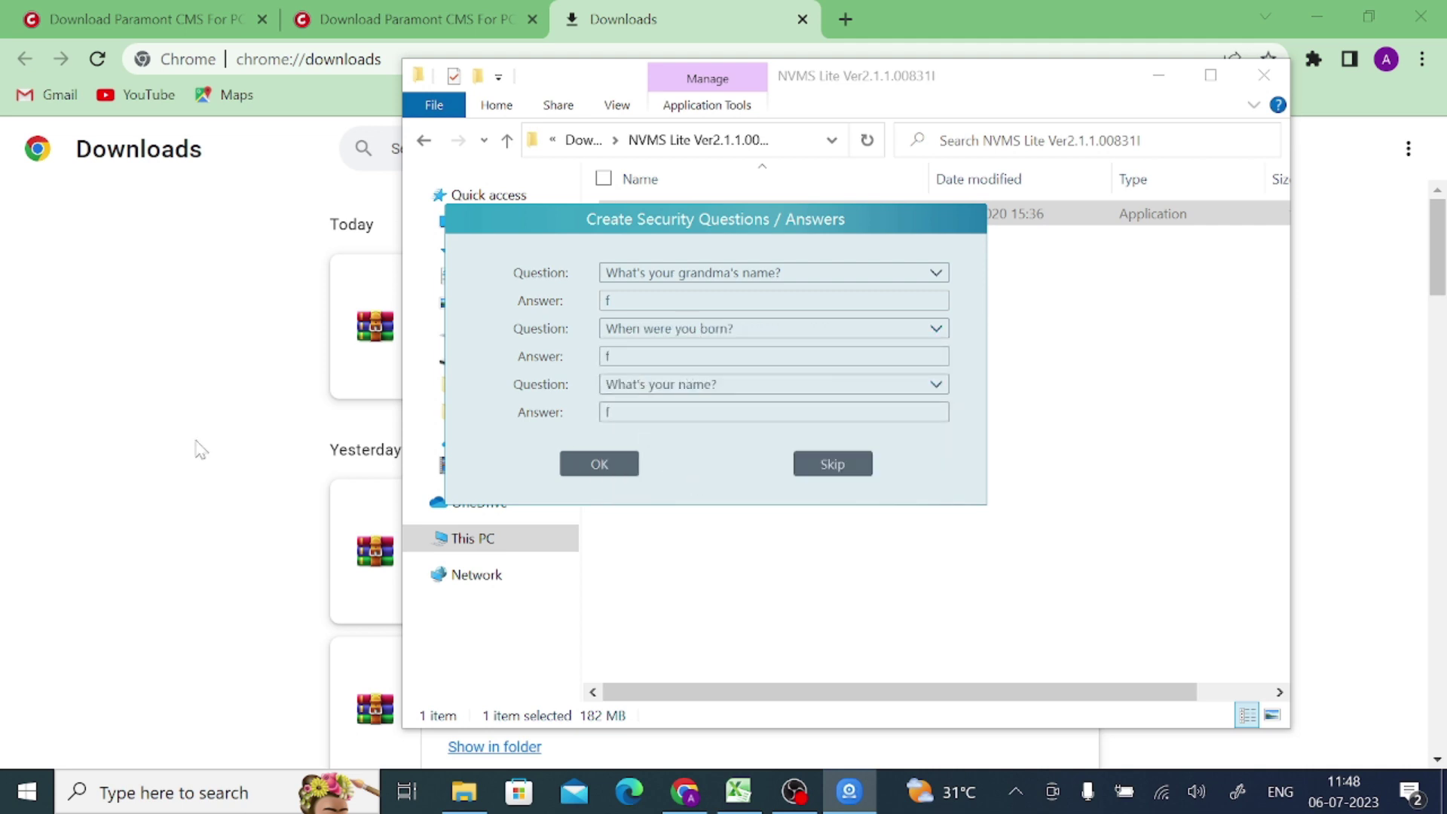
pyautogui.click(600, 466)
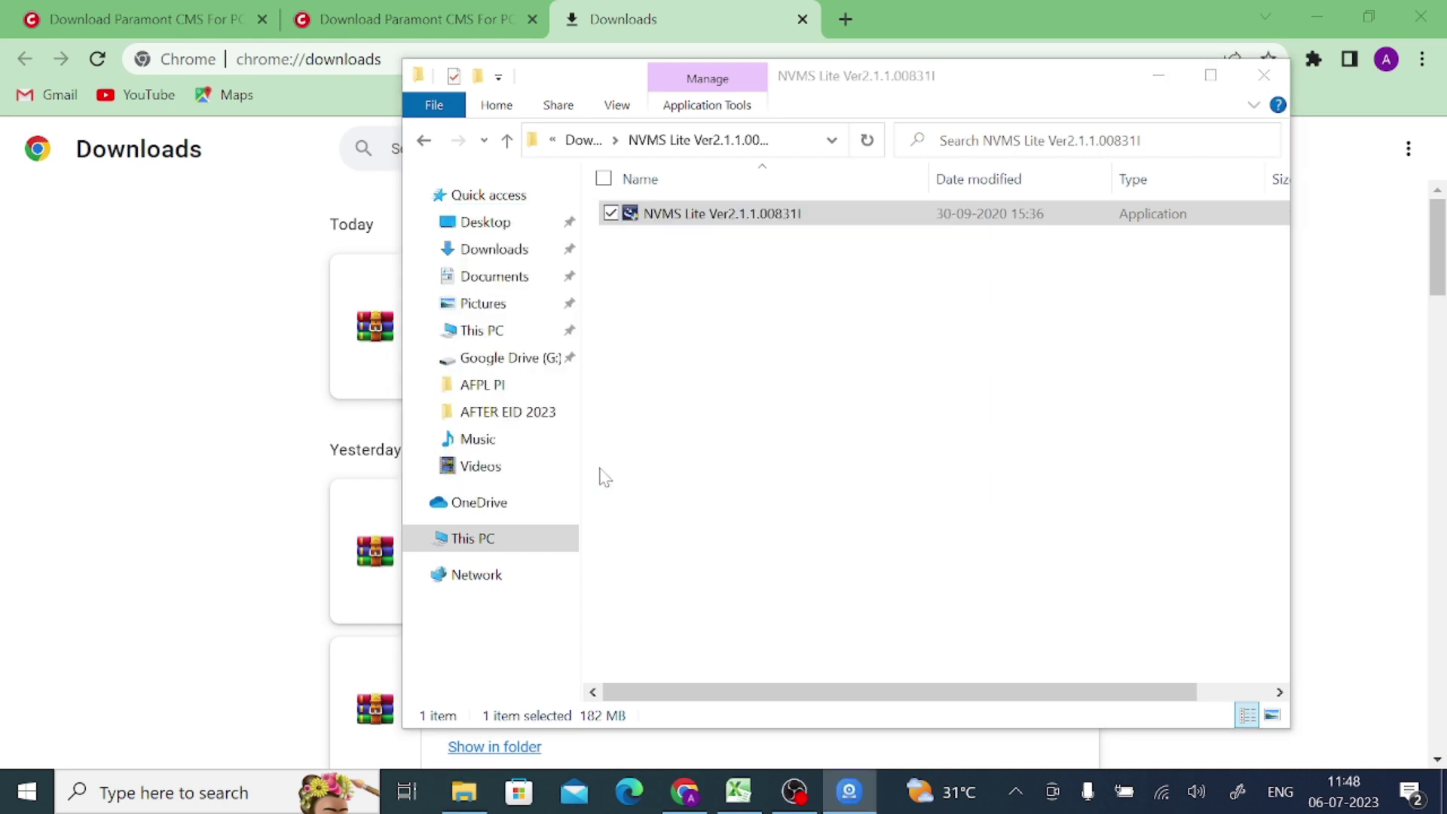
# Tick partition E (58GB) as the recording partition and confirm
pyautogui.click(864, 784)
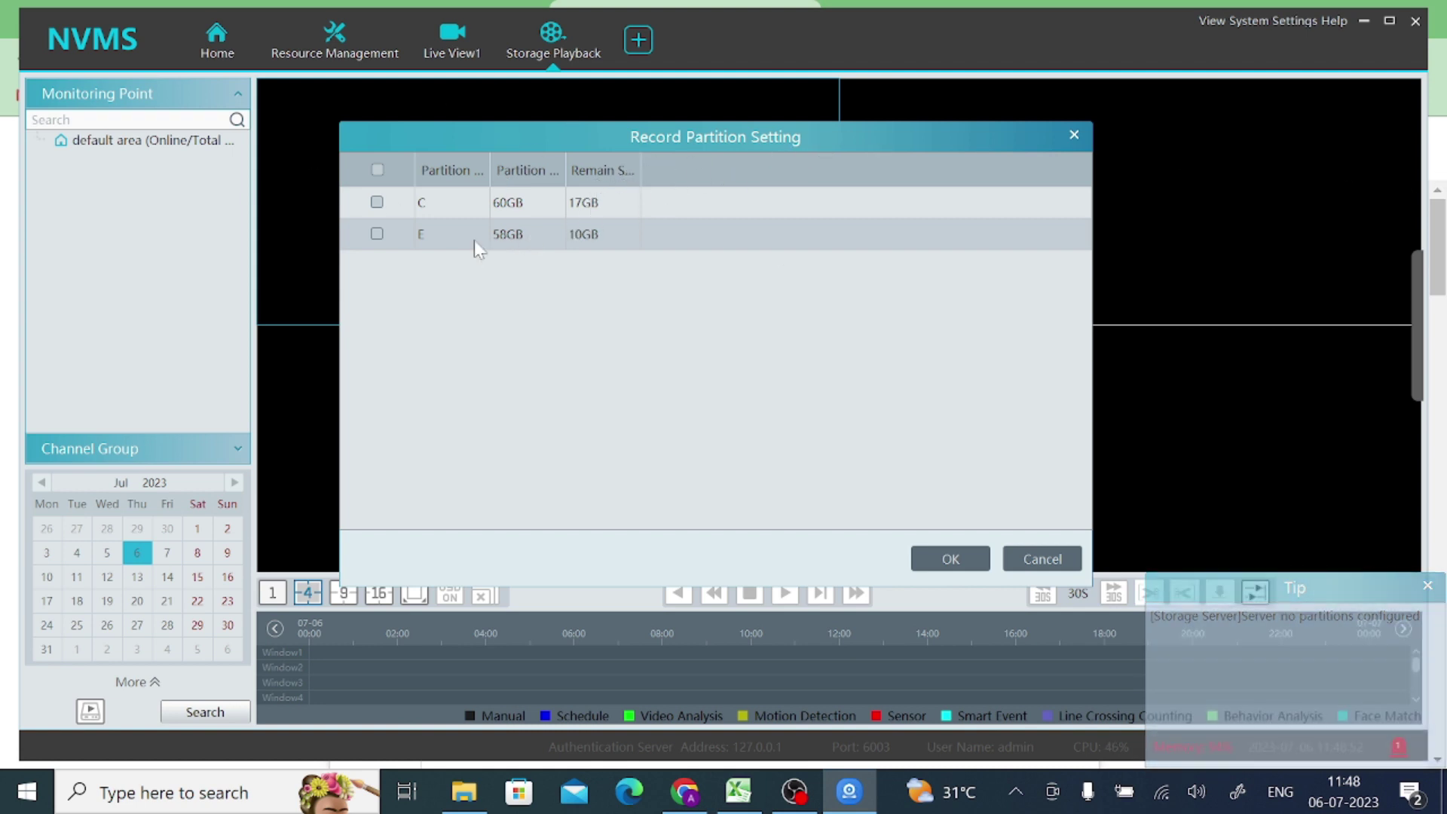
pyautogui.click(376, 235)
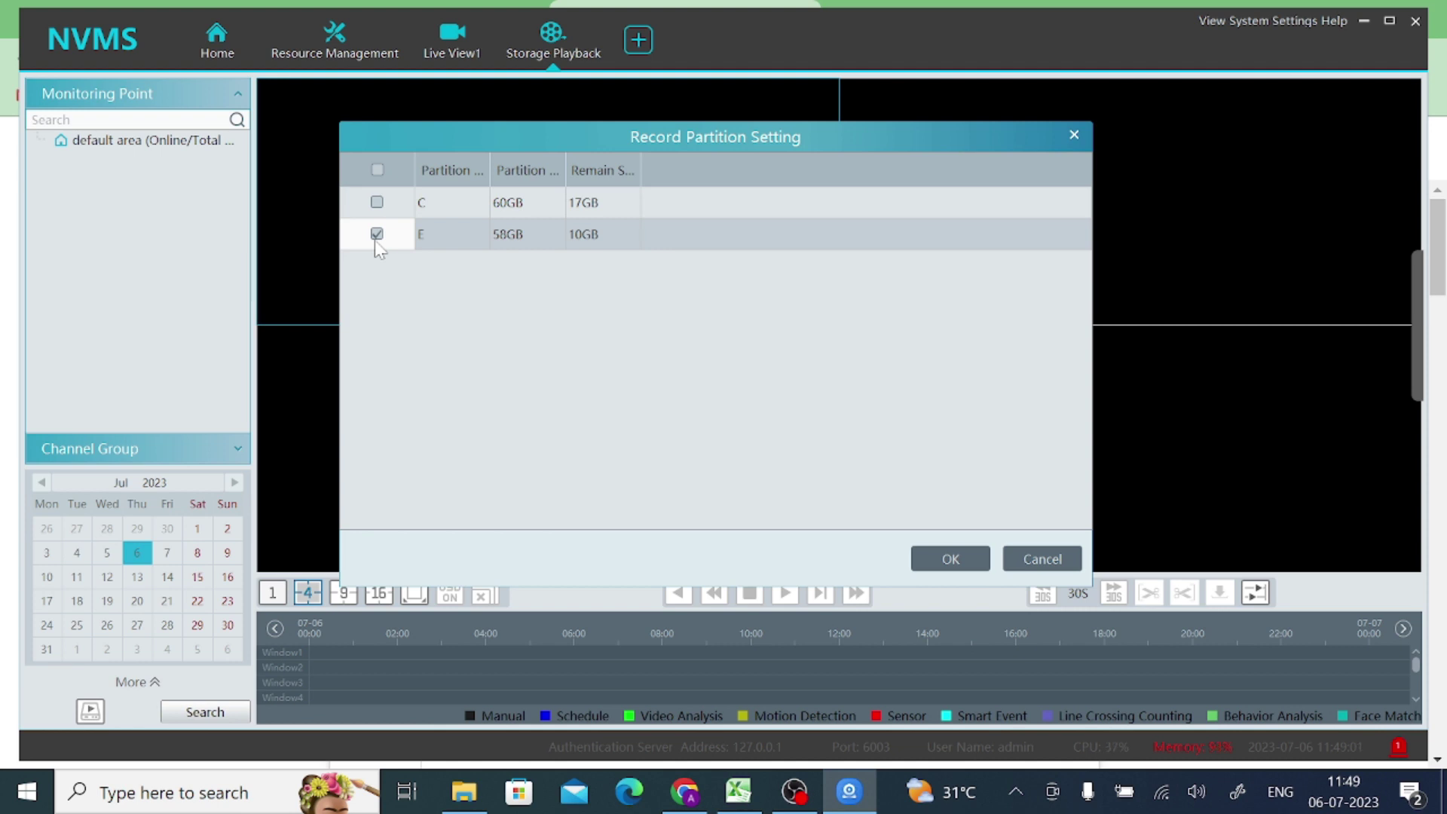
pyautogui.click(935, 559)
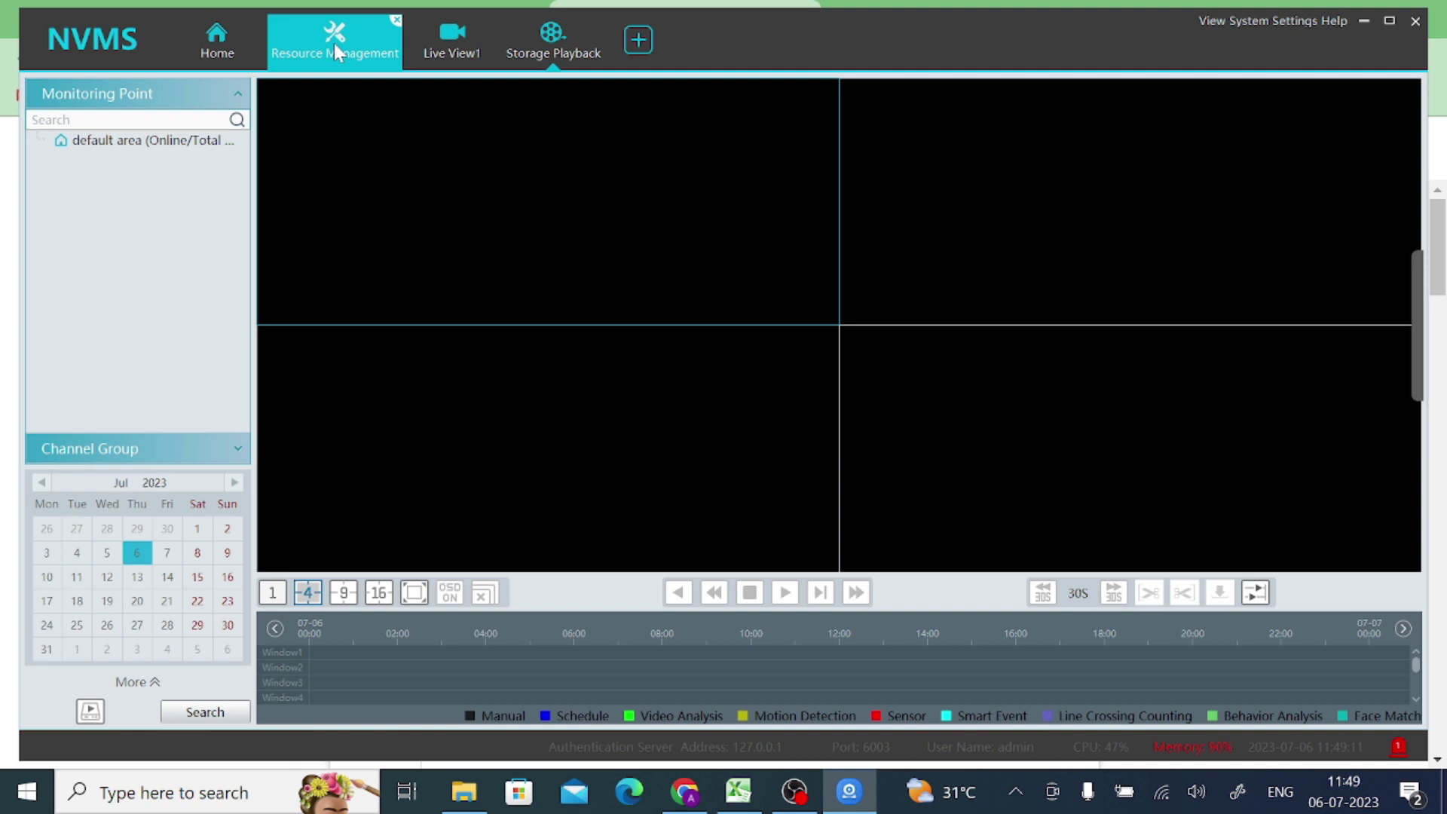
pyautogui.click(234, 45)
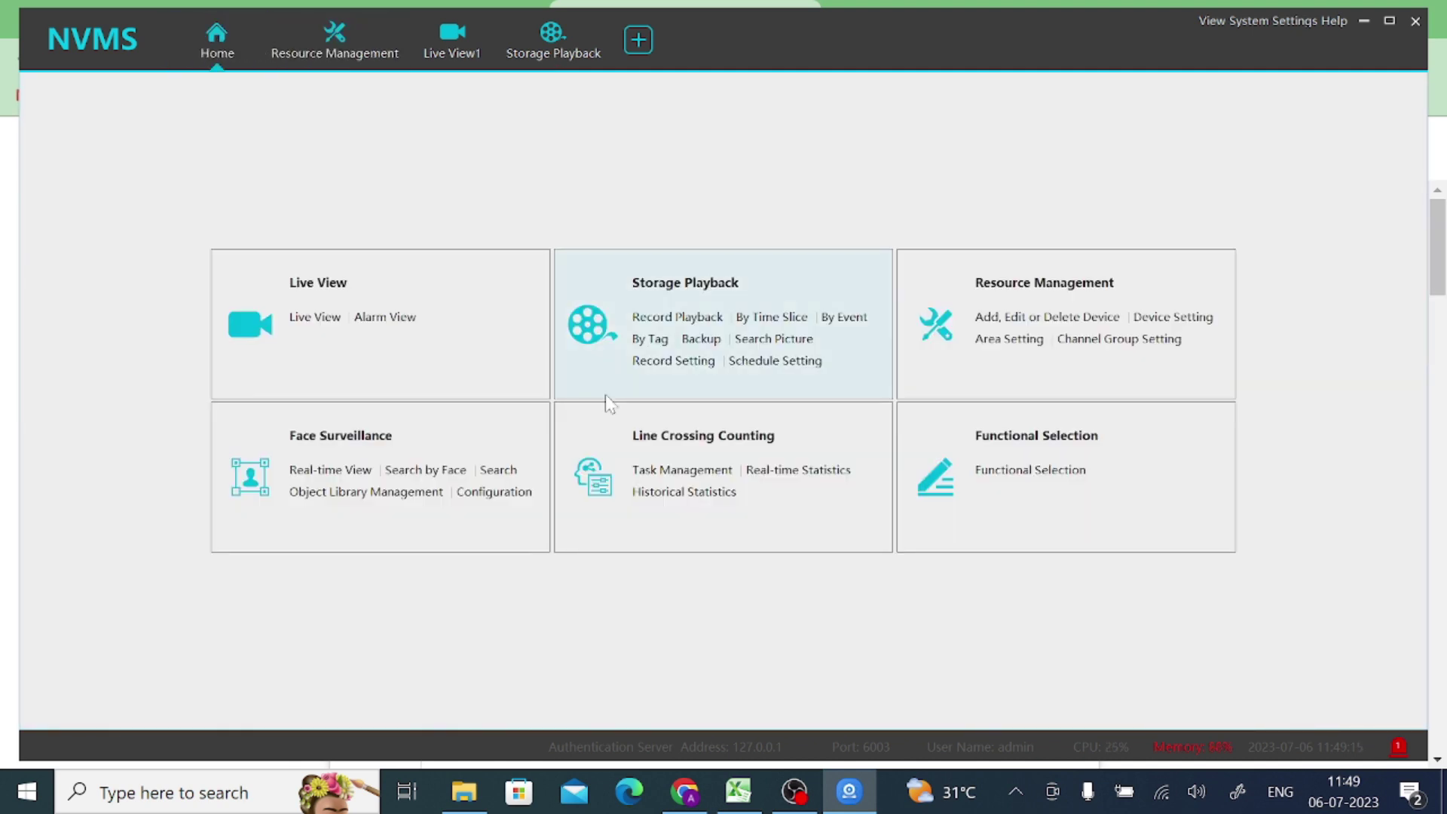
pyautogui.click(1020, 287)
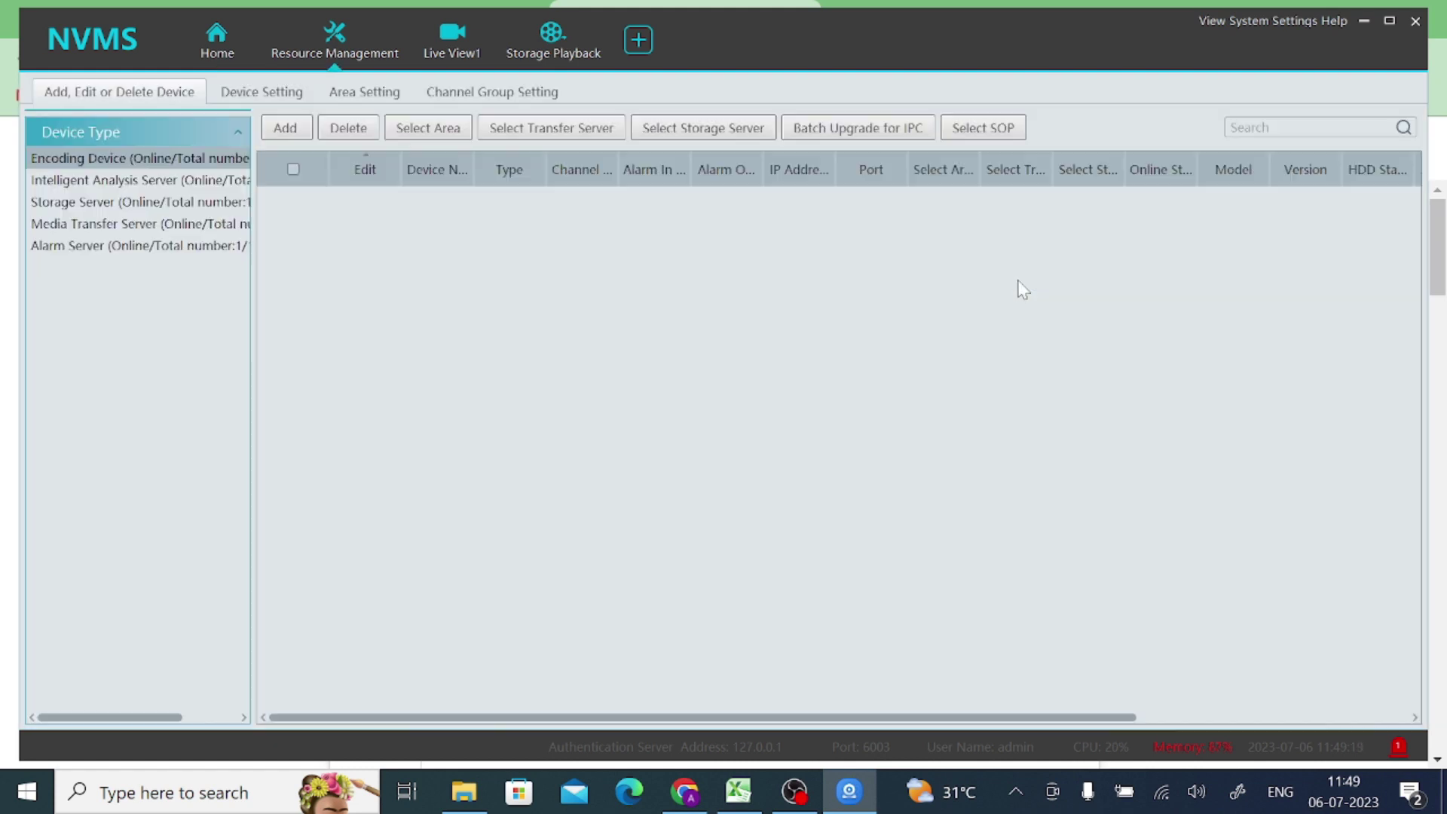
pyautogui.click(293, 132)
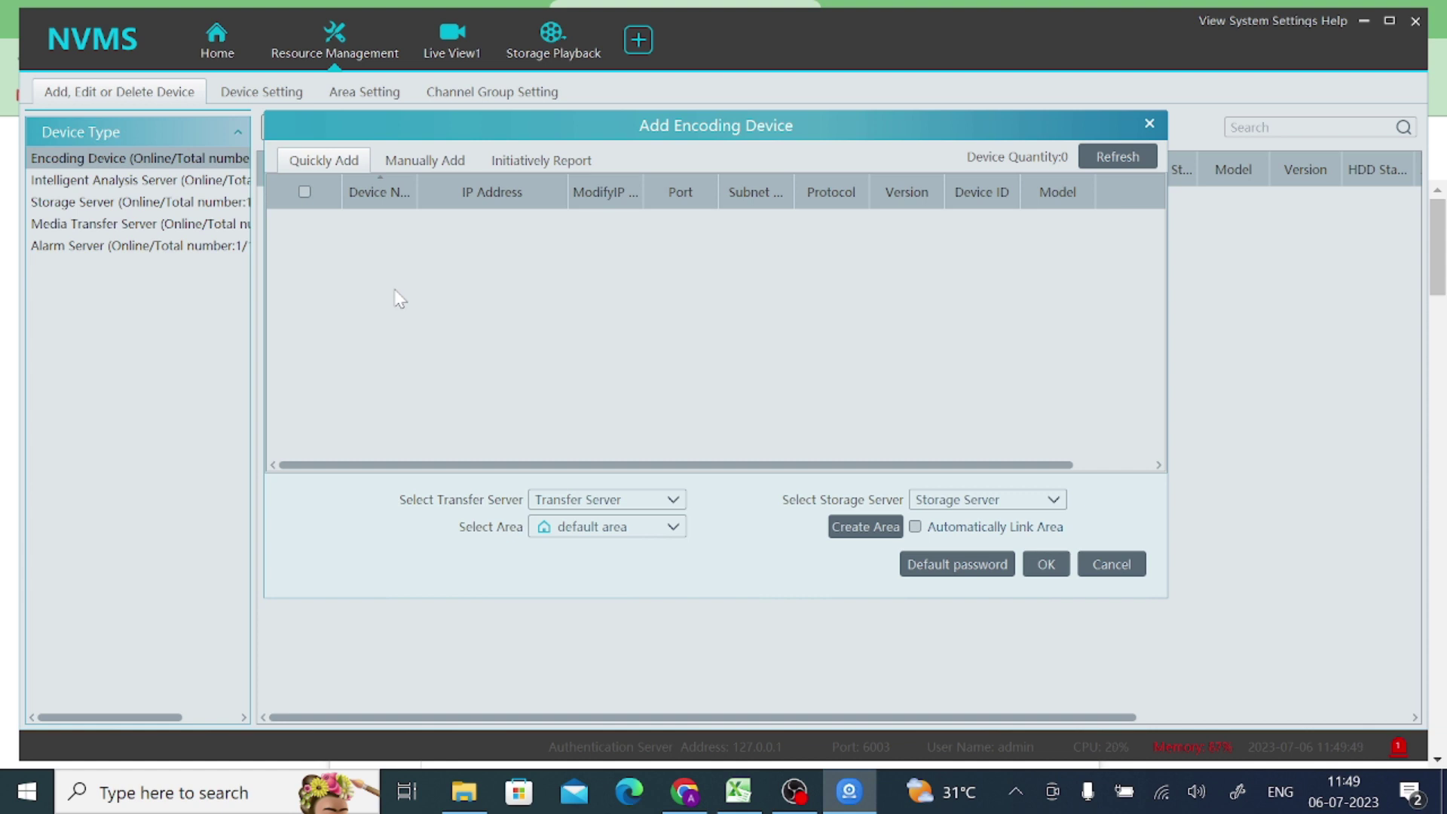
# On Manually Add, set the first row's type to IP Address and enter the NVR's static IP
pyautogui.click(431, 159)
pyautogui.click(376, 235)
pyautogui.click(384, 235)
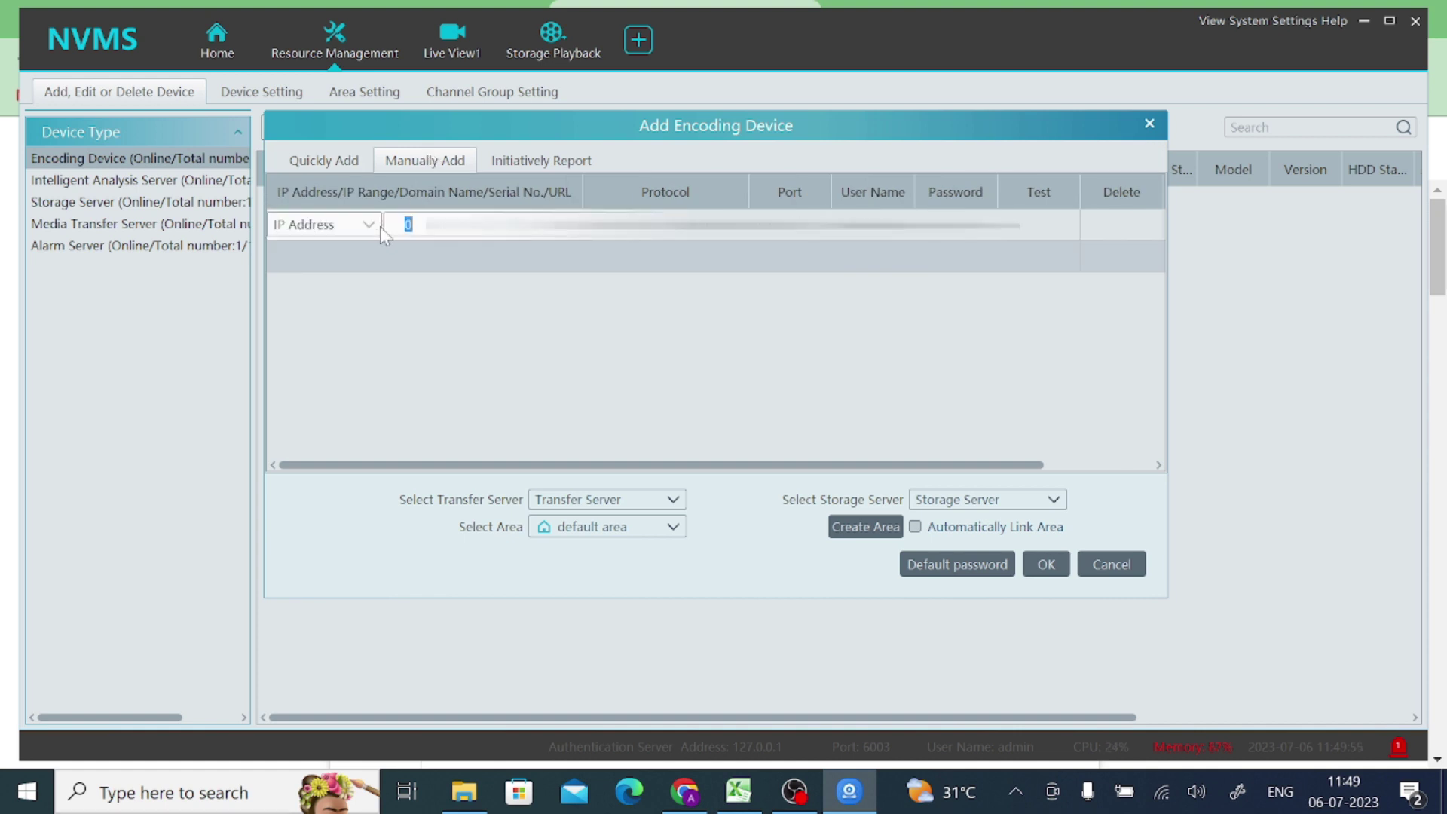
pyautogui.click(368, 226)
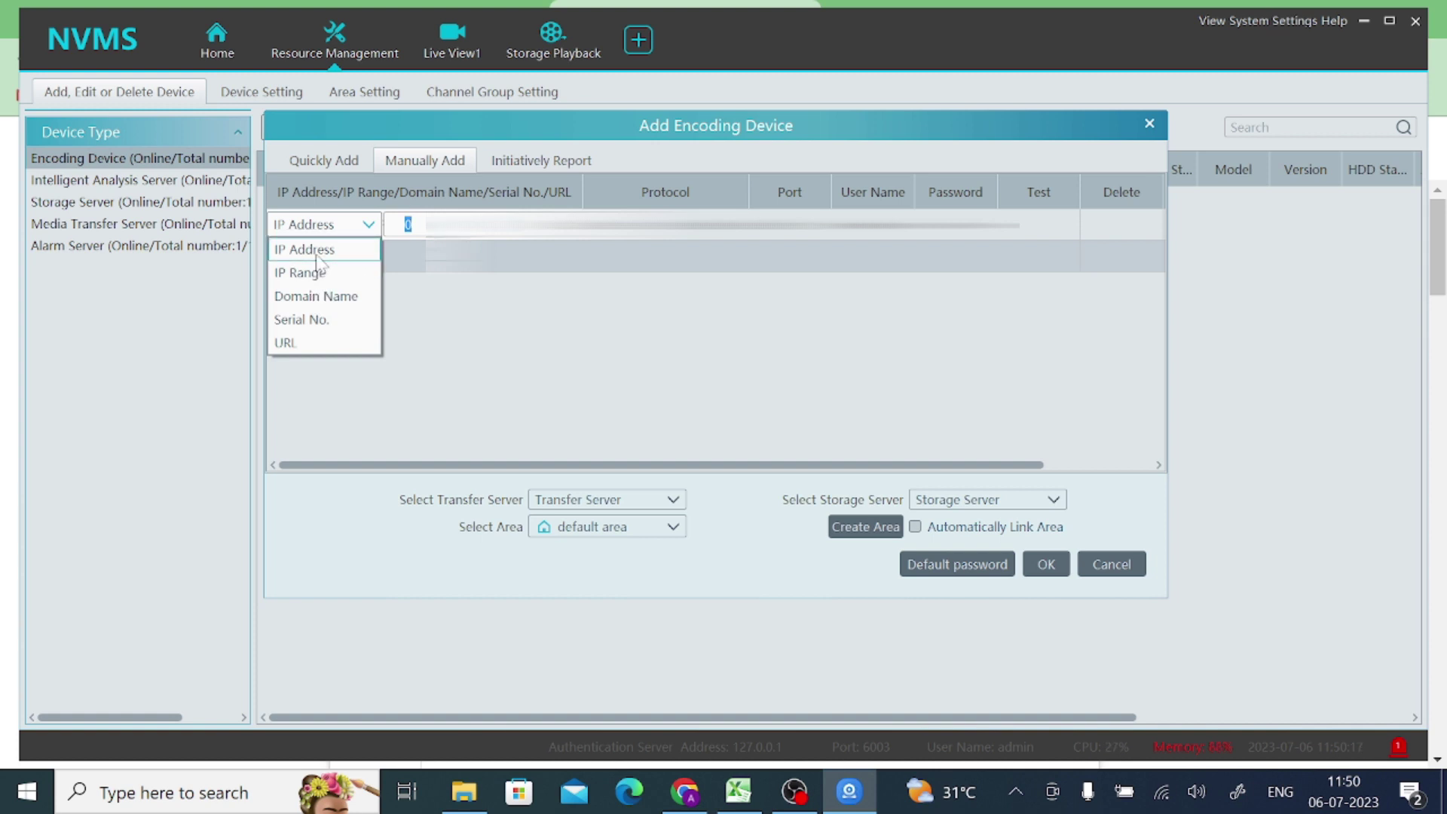
pyautogui.click(312, 319)
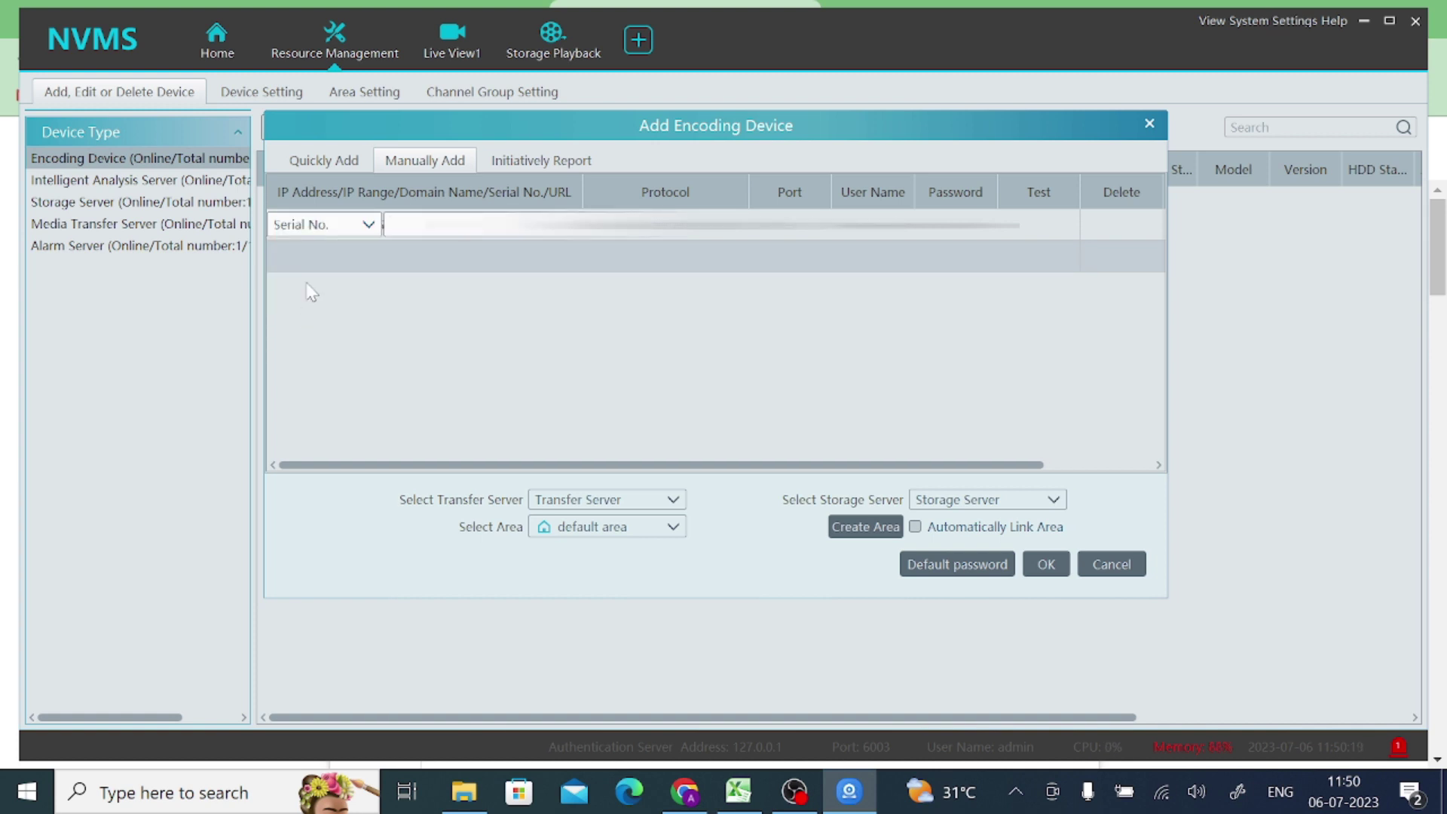
pyautogui.click(322, 230)
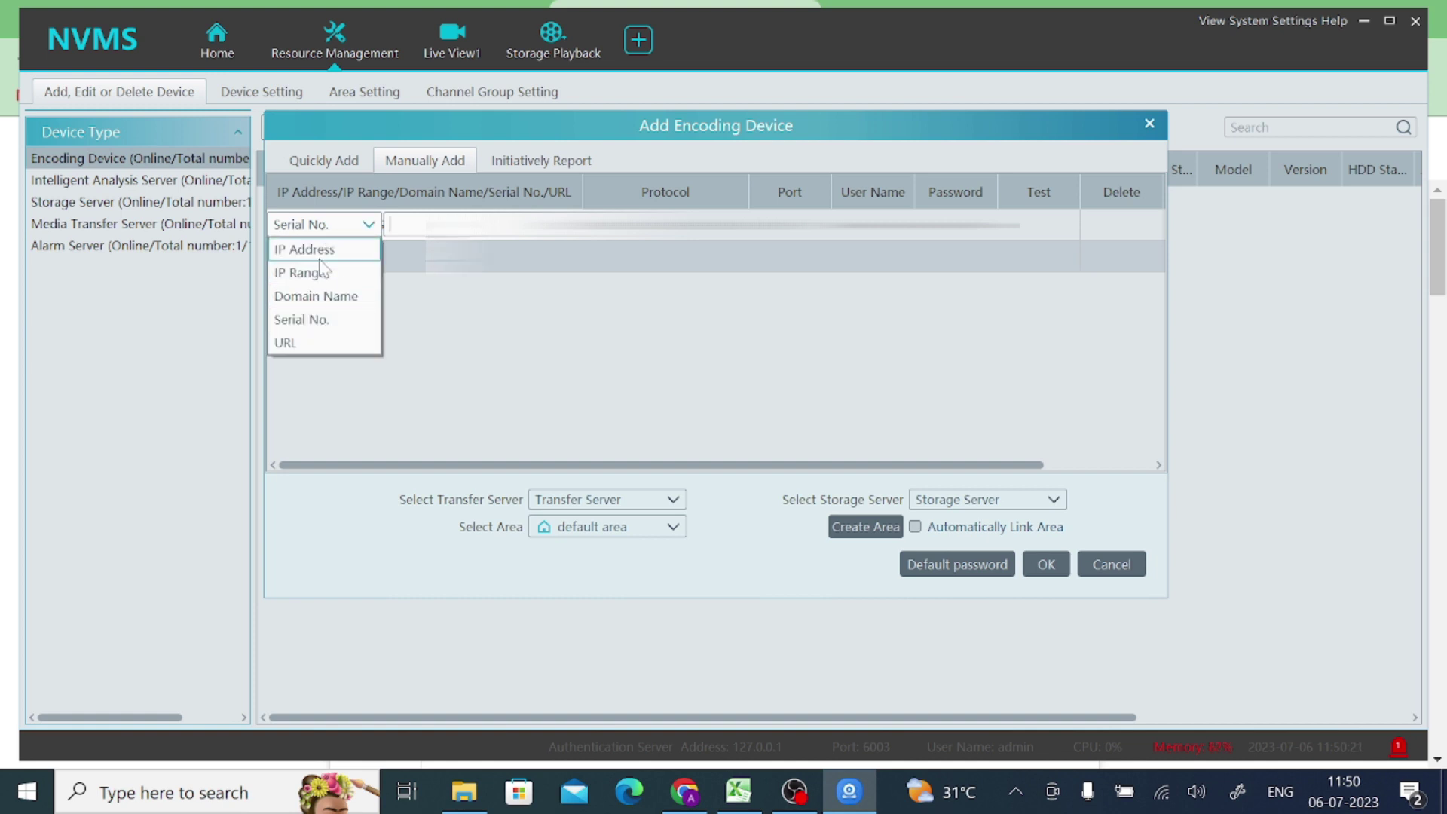
pyautogui.click(320, 255)
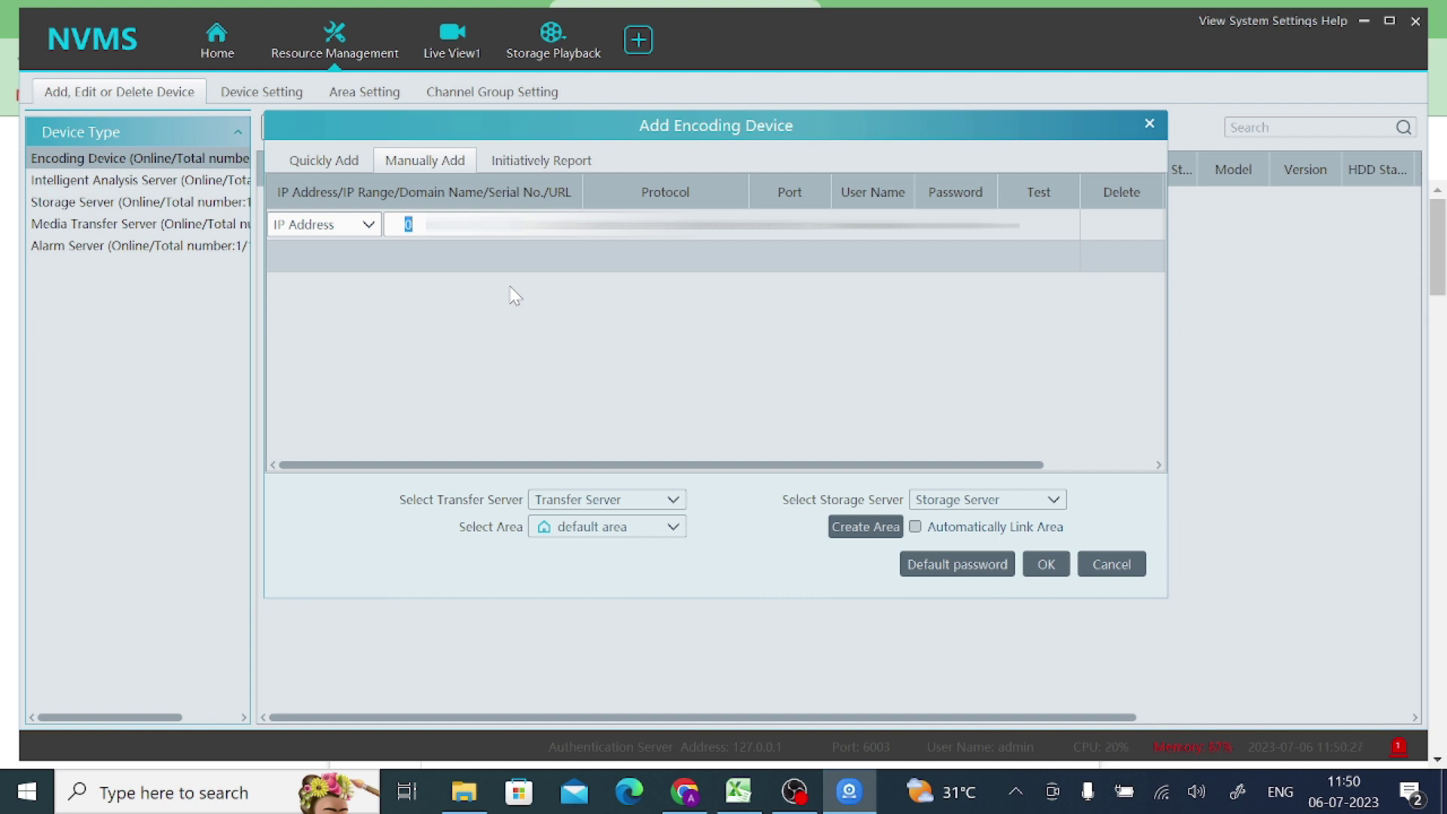
pyautogui.write('103')
pyautogui.click(850, 352)
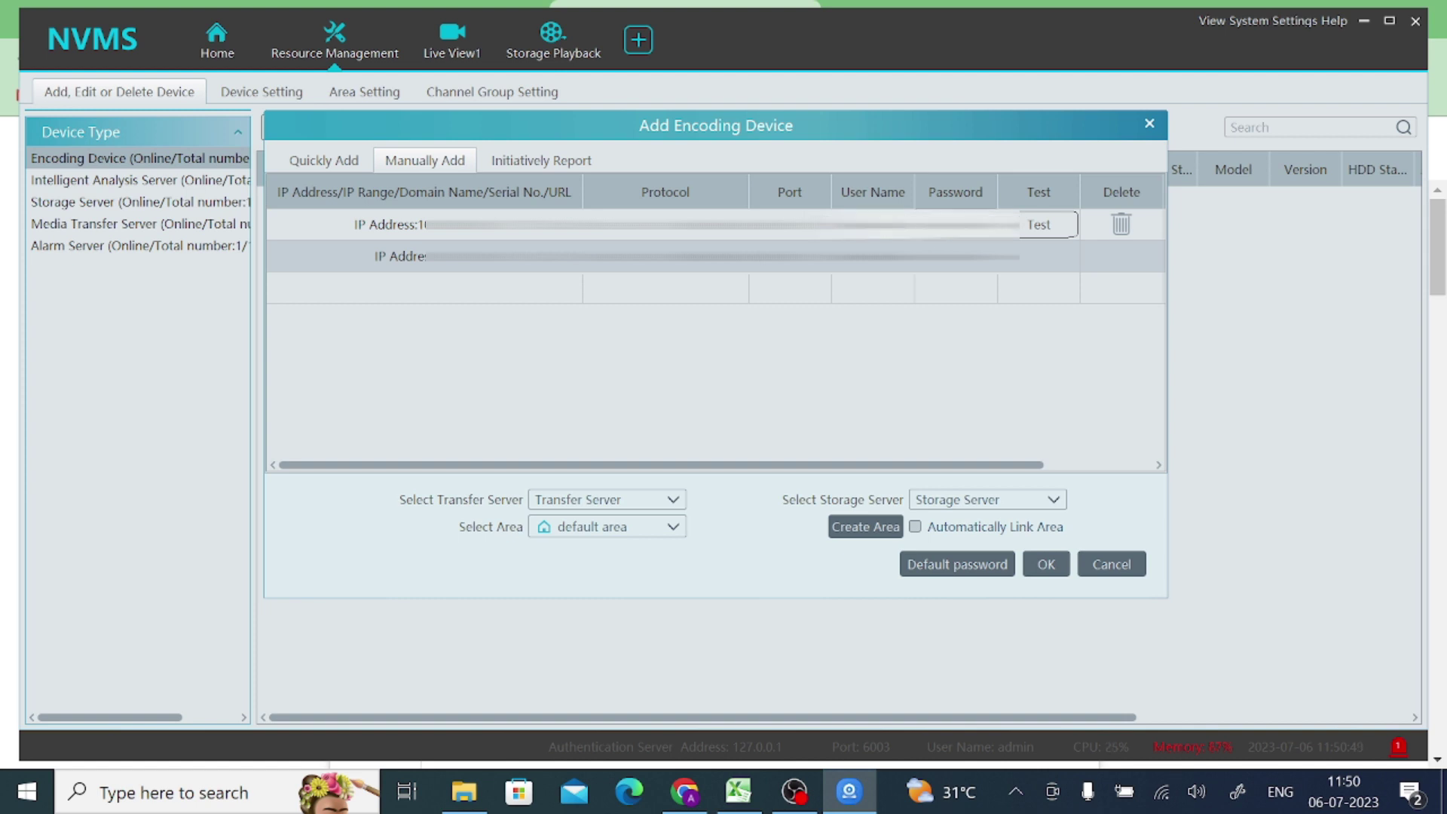
# Test the NVR connection successfully, clear the messages, and add the NVR to the device list
pyautogui.click(1057, 225)
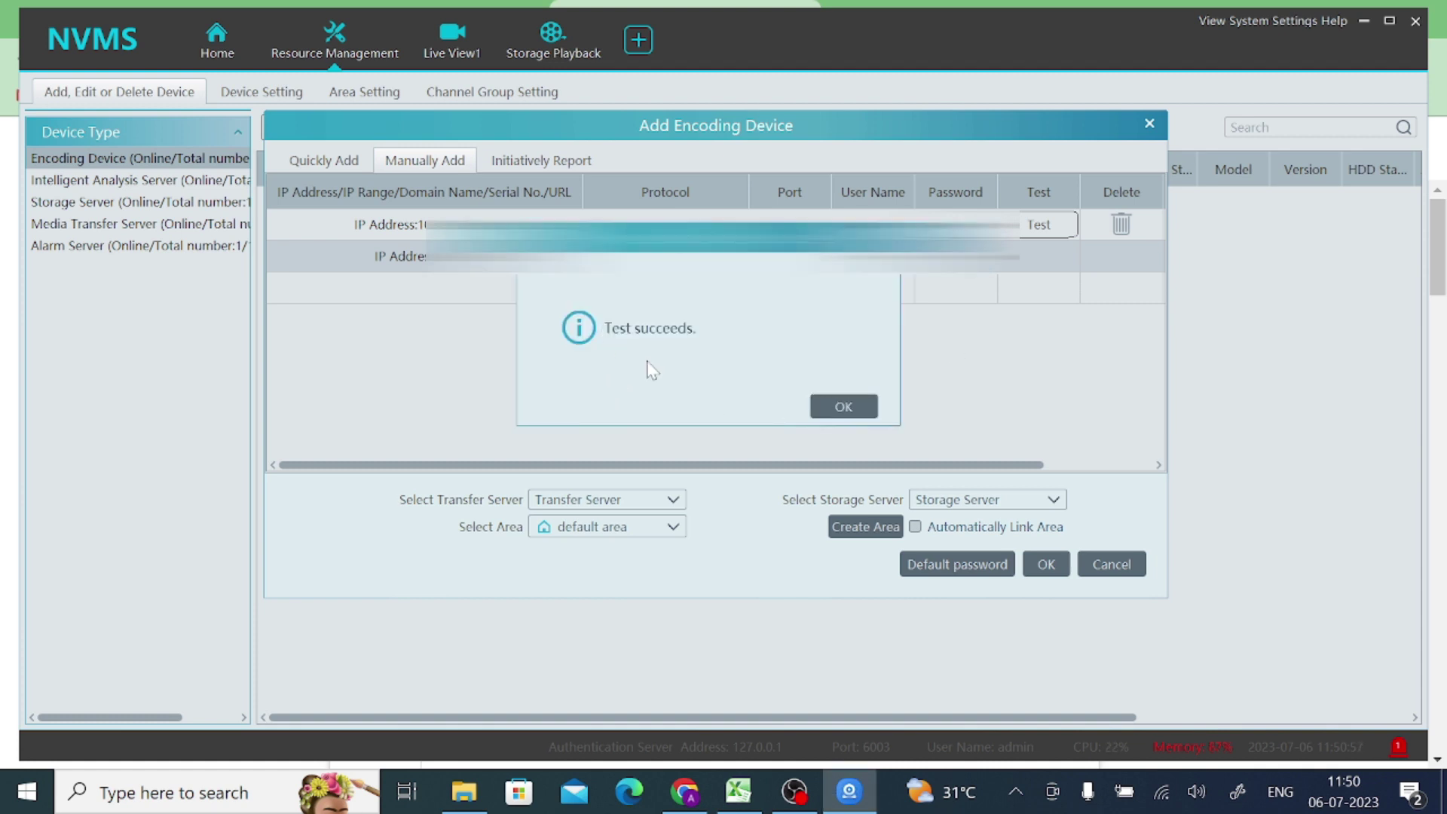
pyautogui.click(862, 407)
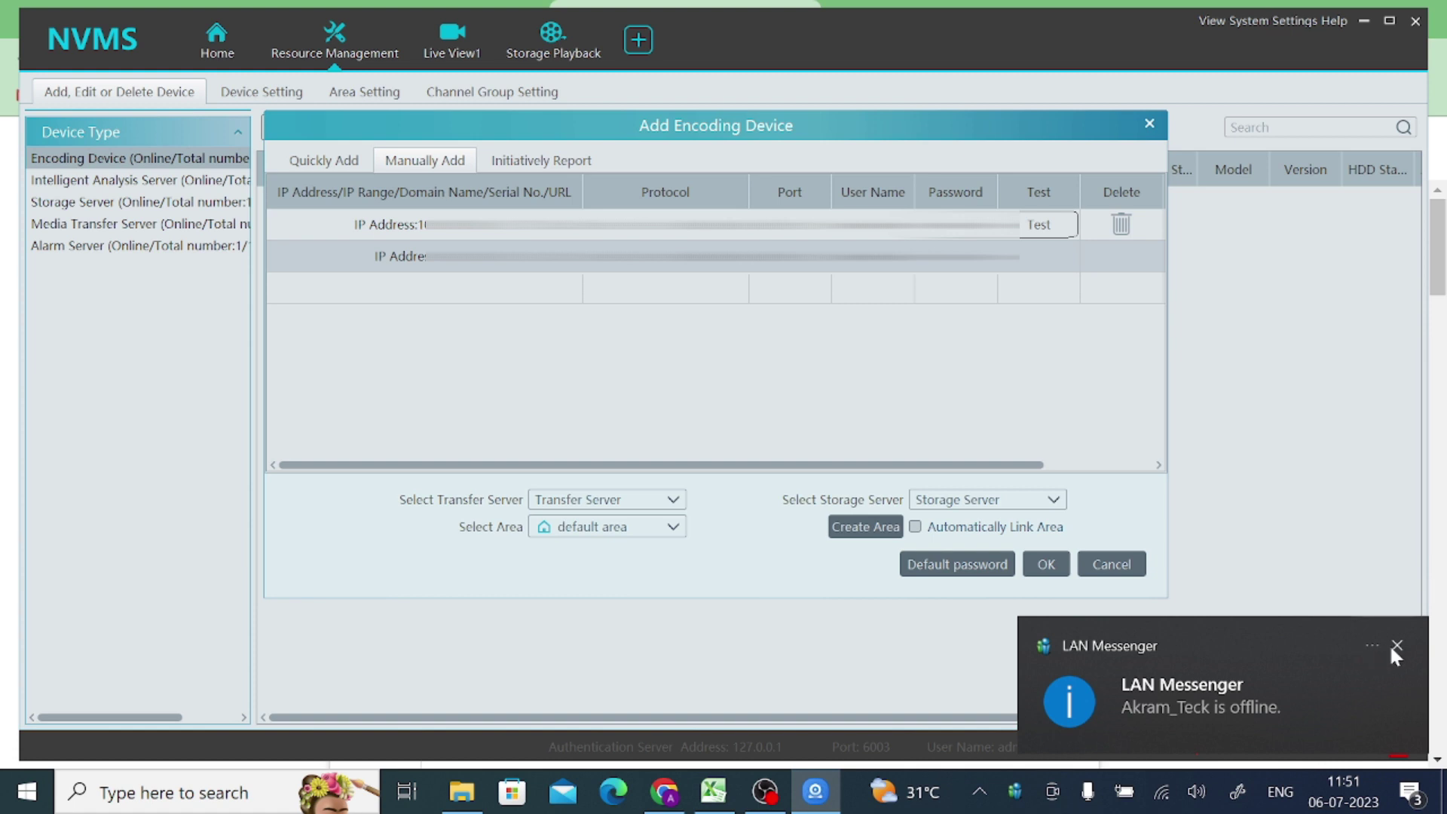
pyautogui.click(1397, 646)
pyautogui.click(1046, 566)
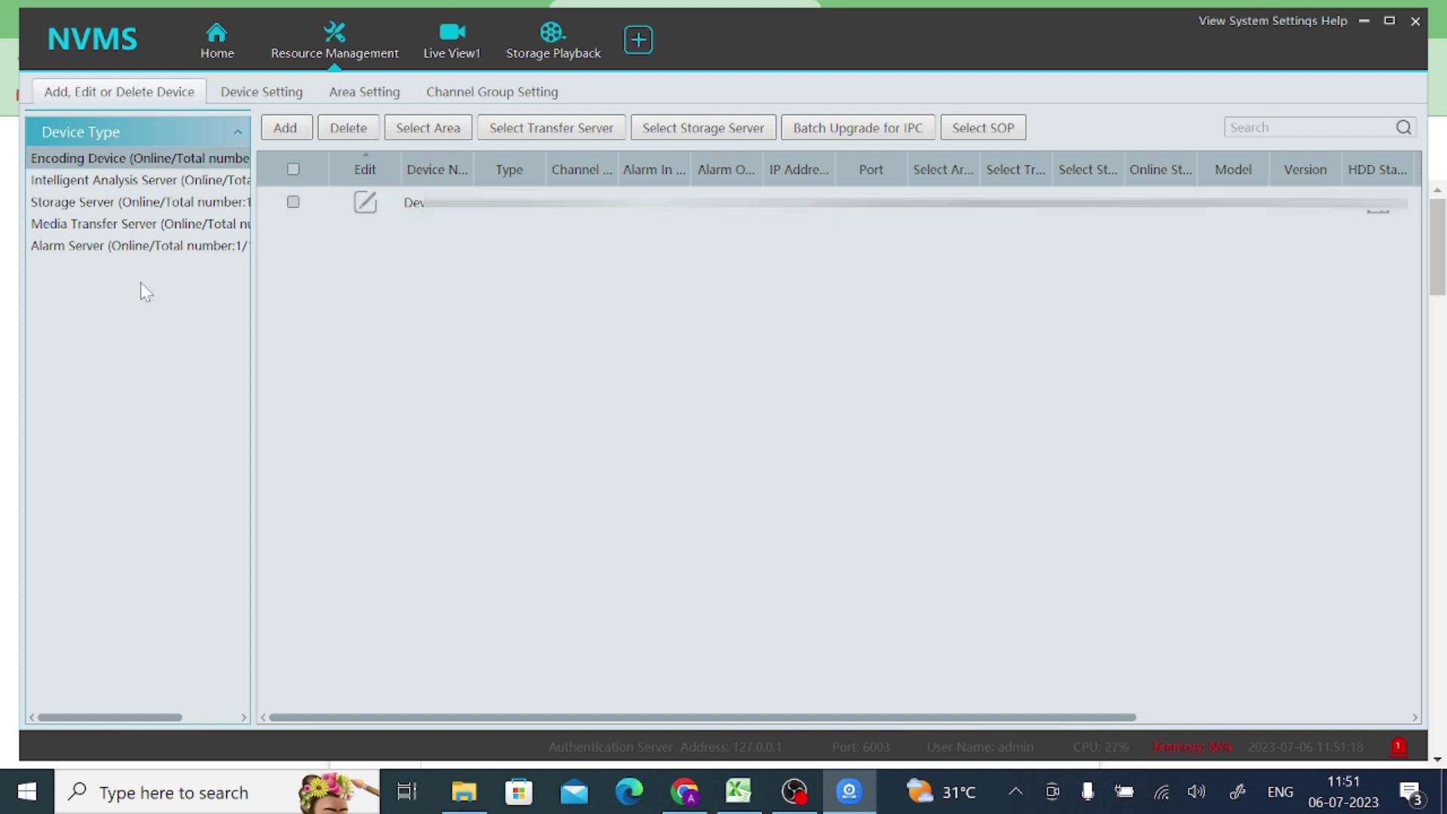
# From the home dashboard, play Default Area's first IP camera in Live View and maximize it to one pane
pyautogui.click(216, 52)
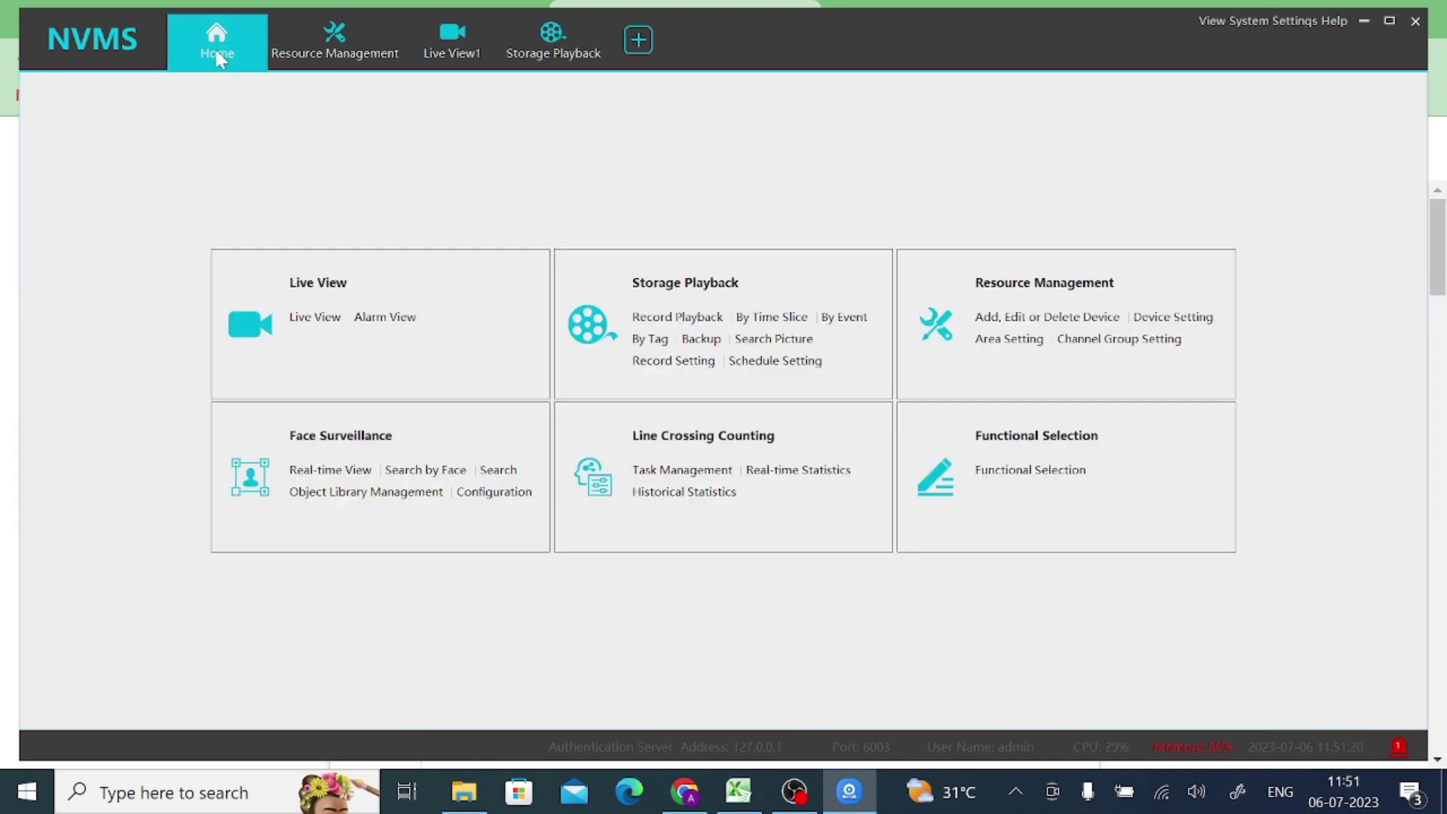
pyautogui.click(310, 285)
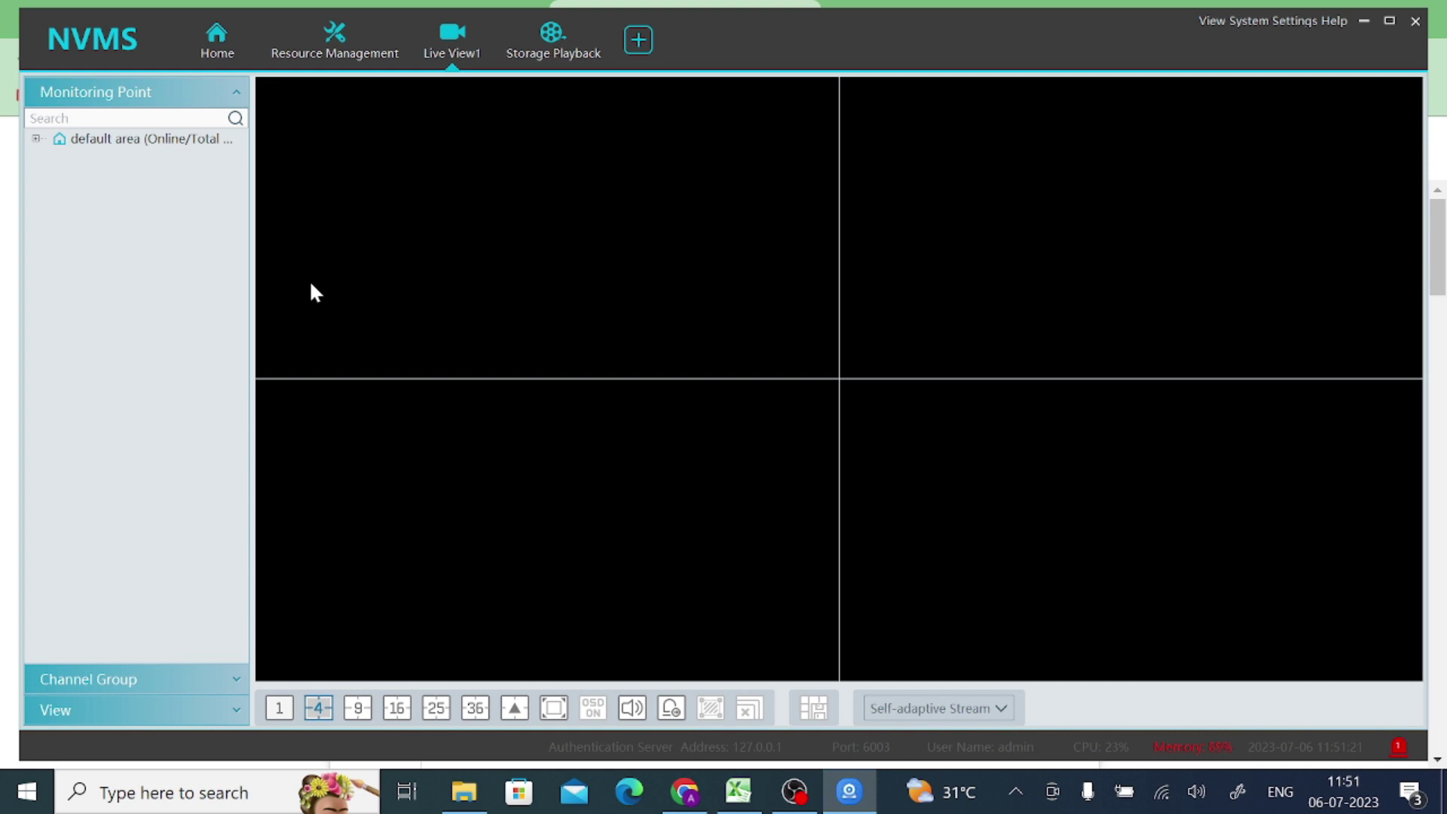
pyautogui.click(38, 139)
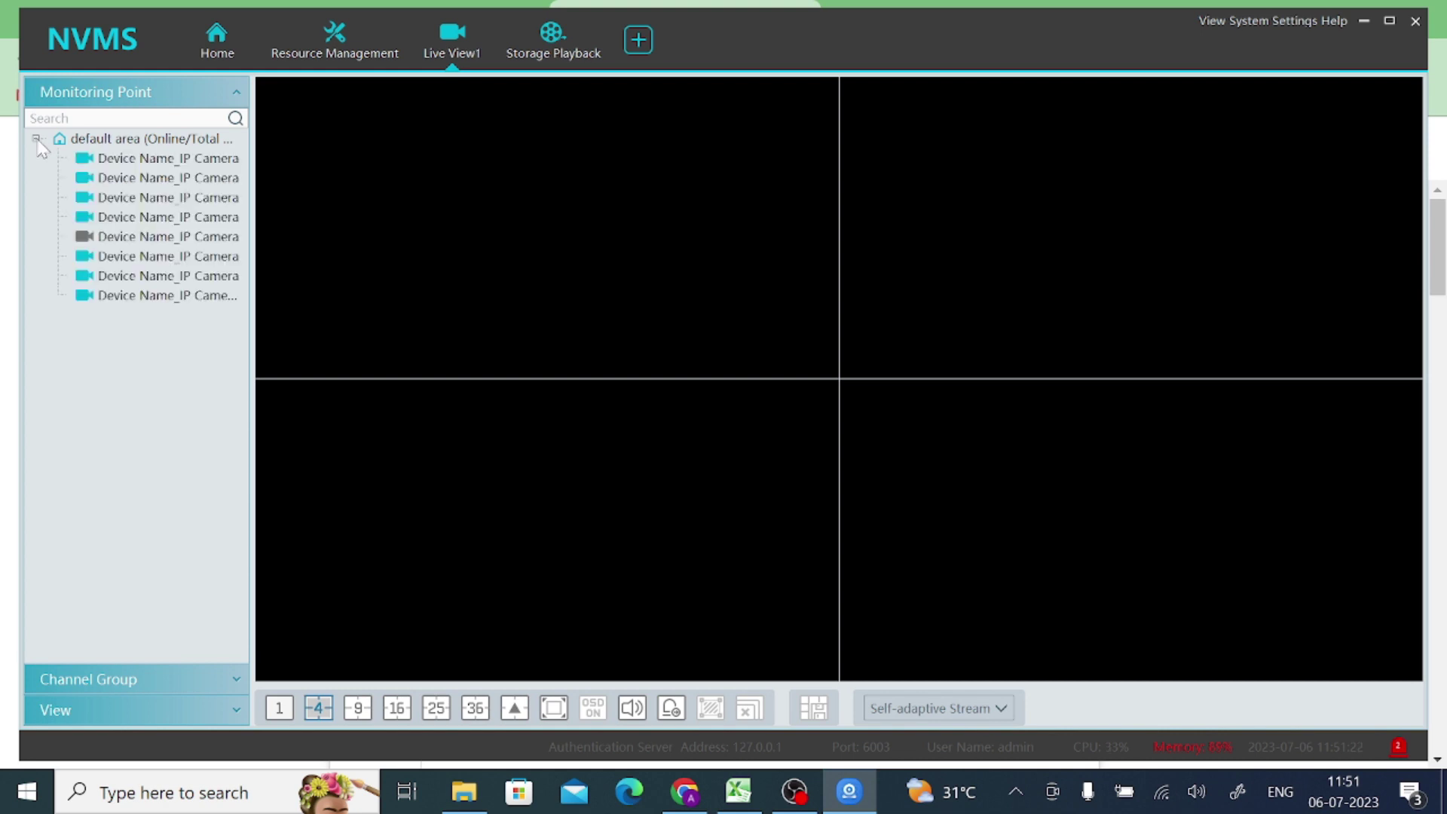
pyautogui.doubleClick(139, 167)
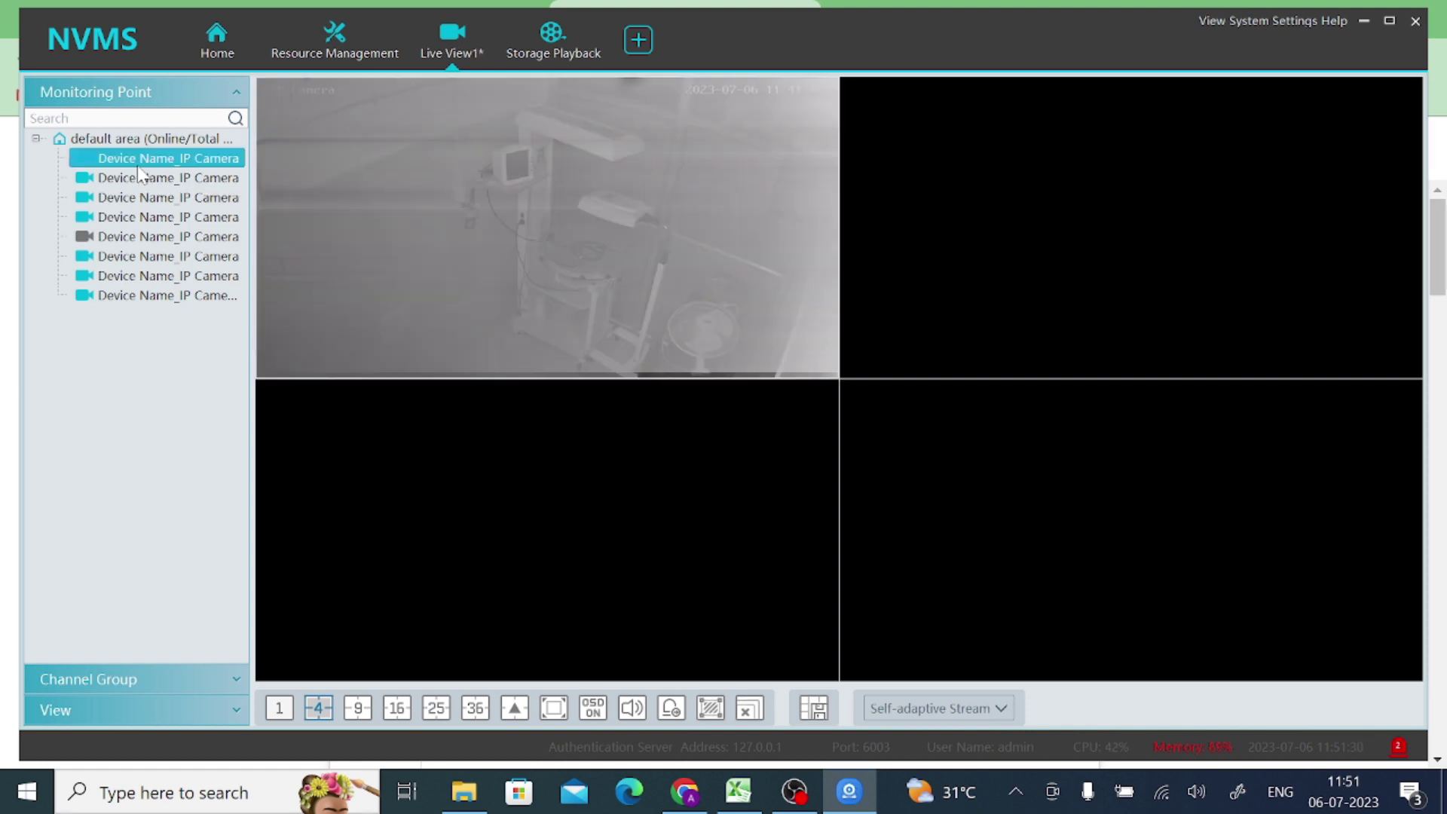
pyautogui.doubleClick(410, 187)
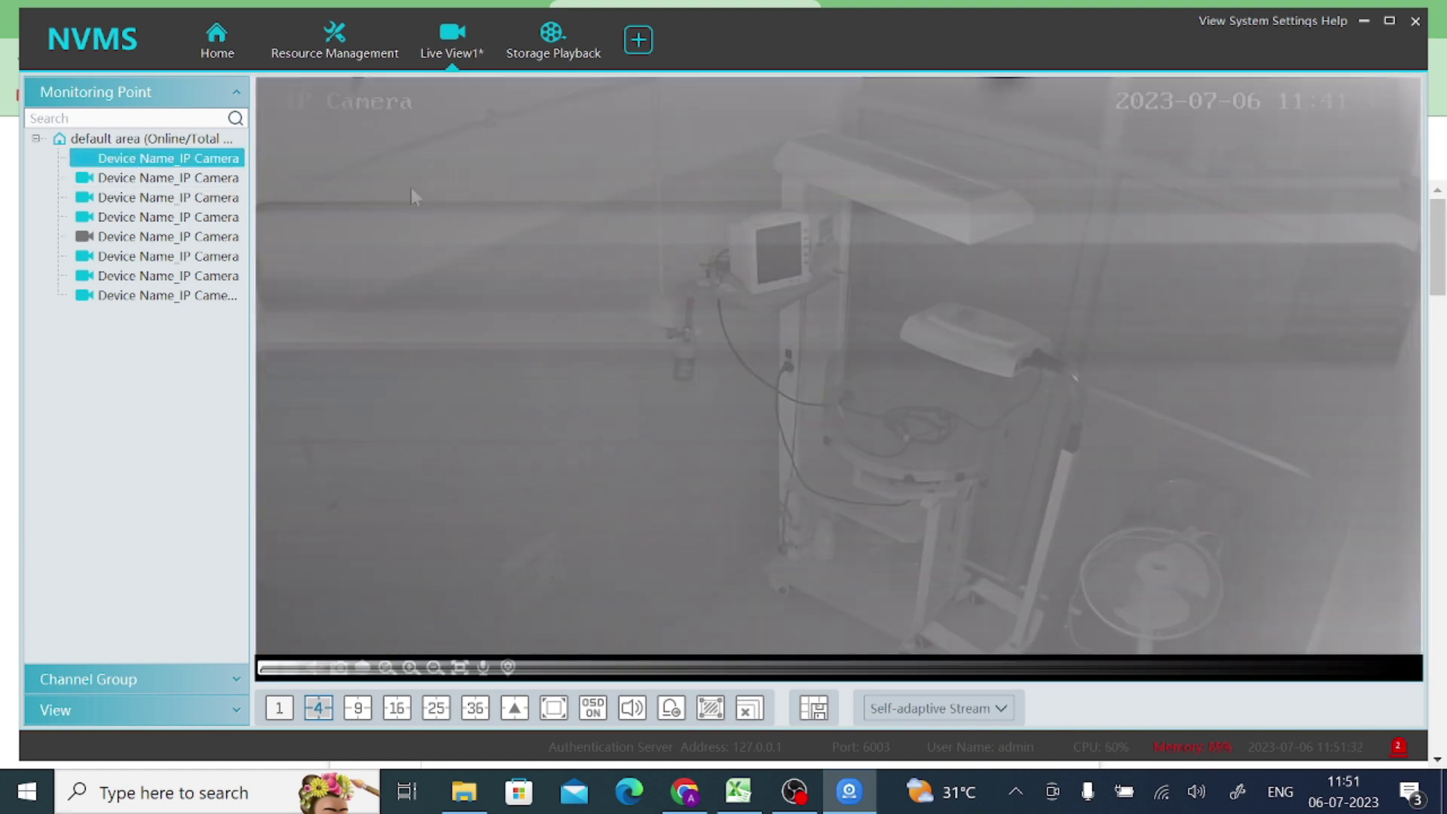